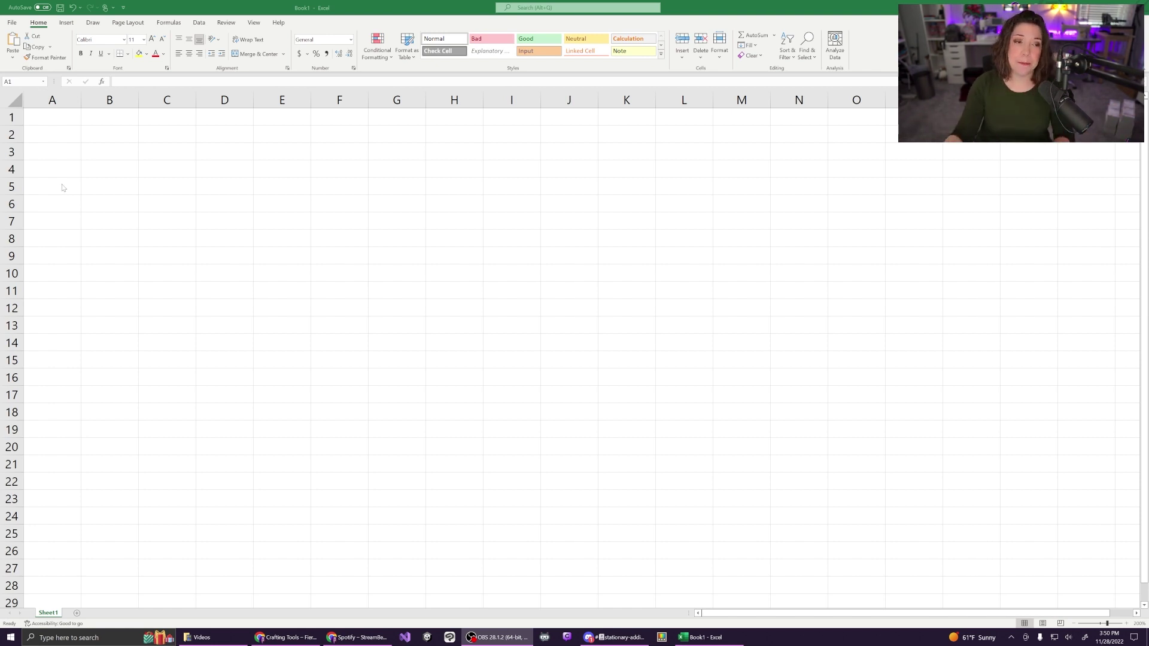
- Enter Exterior Fabric in A1 with a cost of $20 in B1, and widen column A to fit the name
{"action": "left_click", "coordinate": [62, 120]}
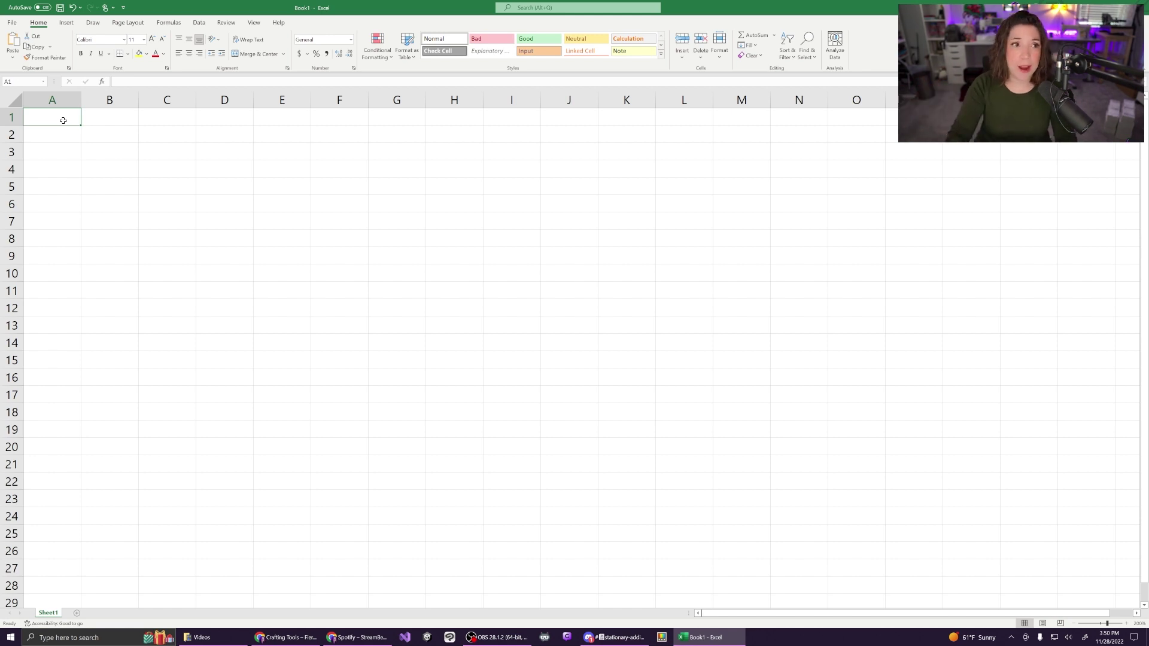
{"action": "type", "text": "Exterior "}
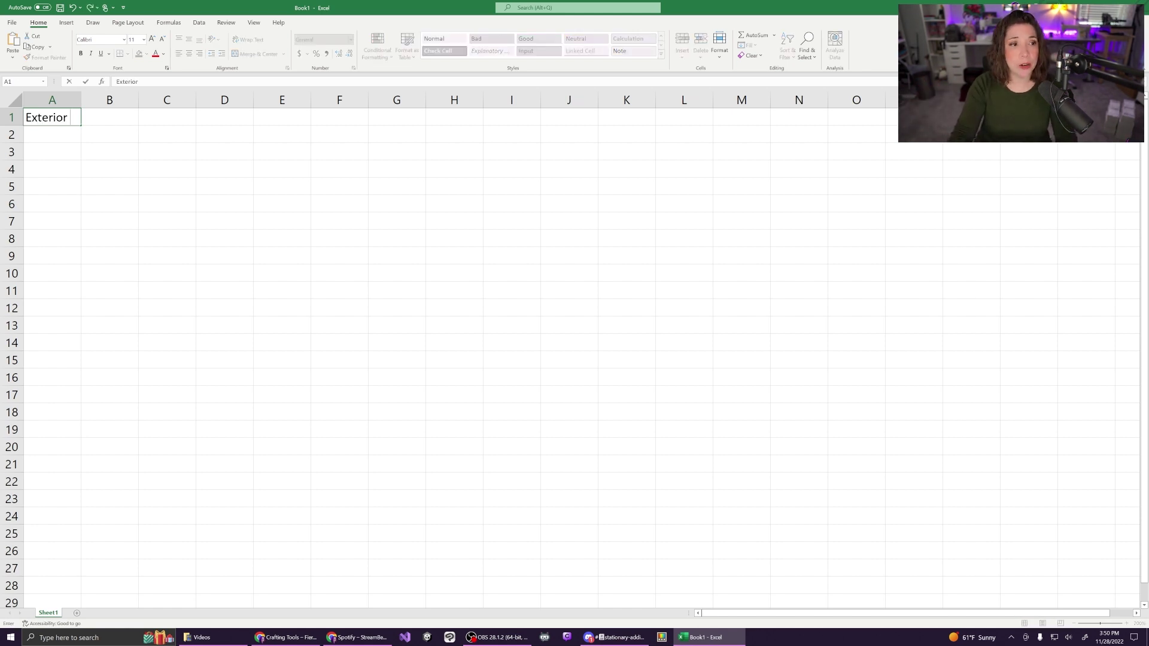
{"action": "type", "text": "Fabric"}
{"action": "key", "text": "Tab"}
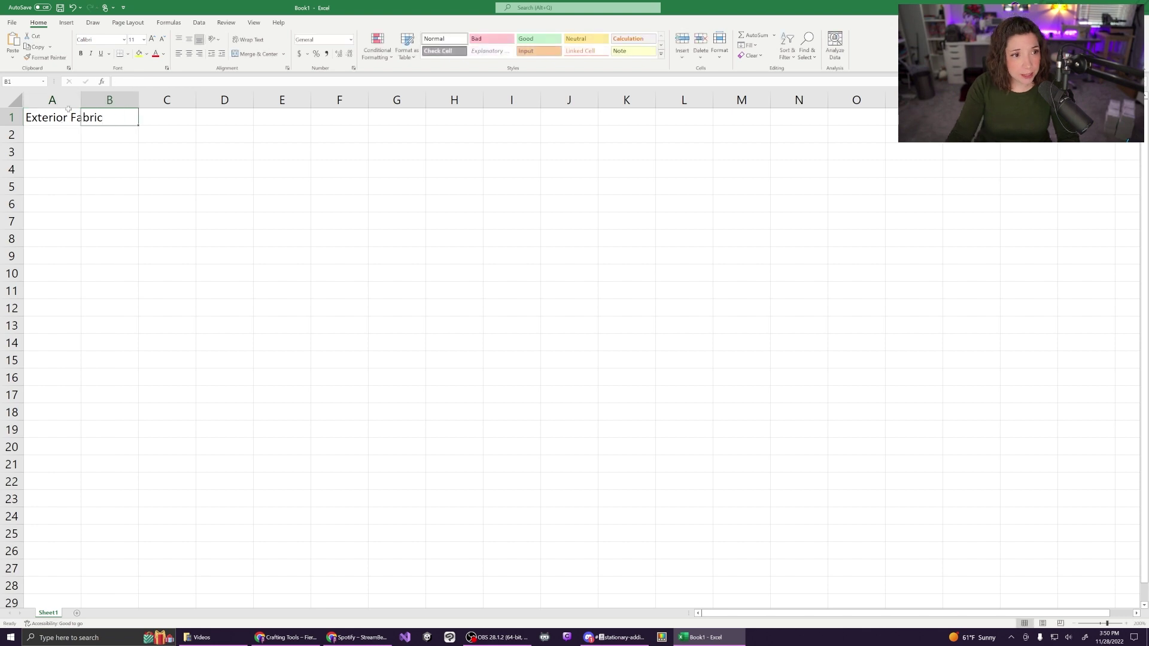
{"action": "left_click_drag", "start_coordinate": [82, 100], "coordinate": [207, 100]}
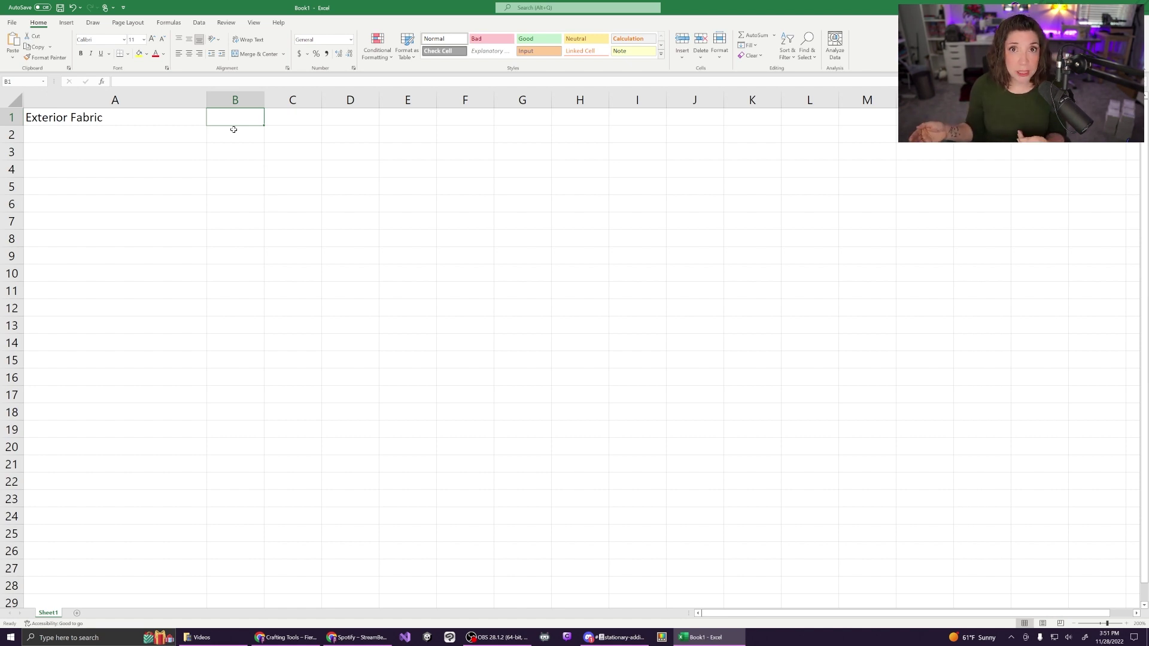
{"action": "type", "text": "$20"}
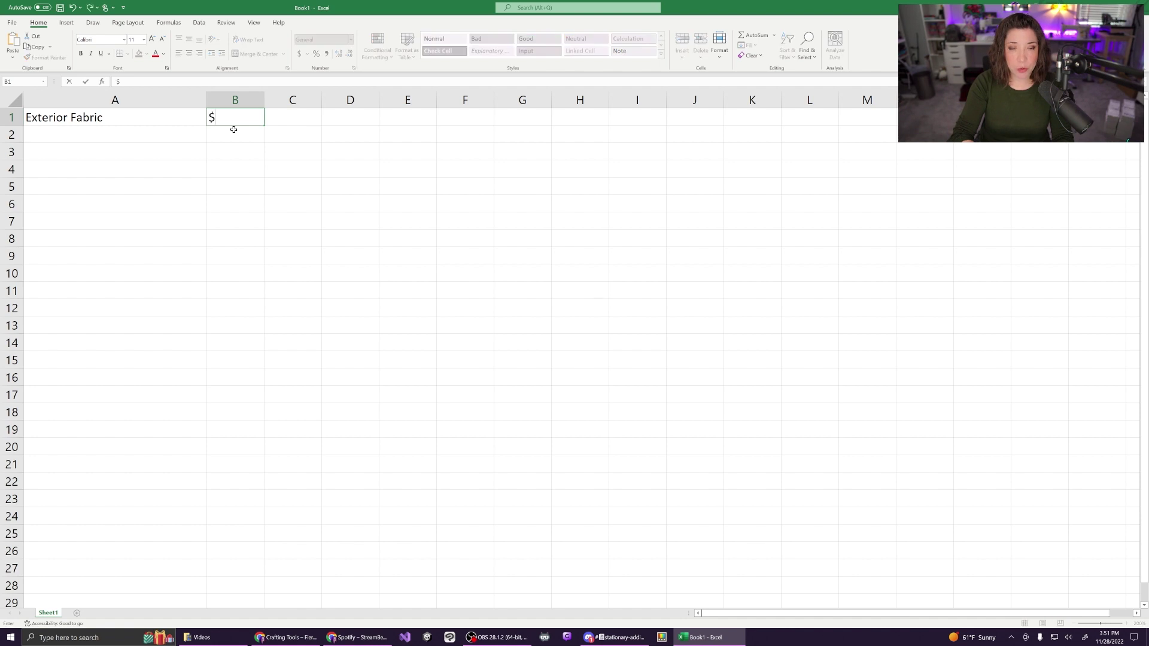
{"action": "key", "text": "Tab"}
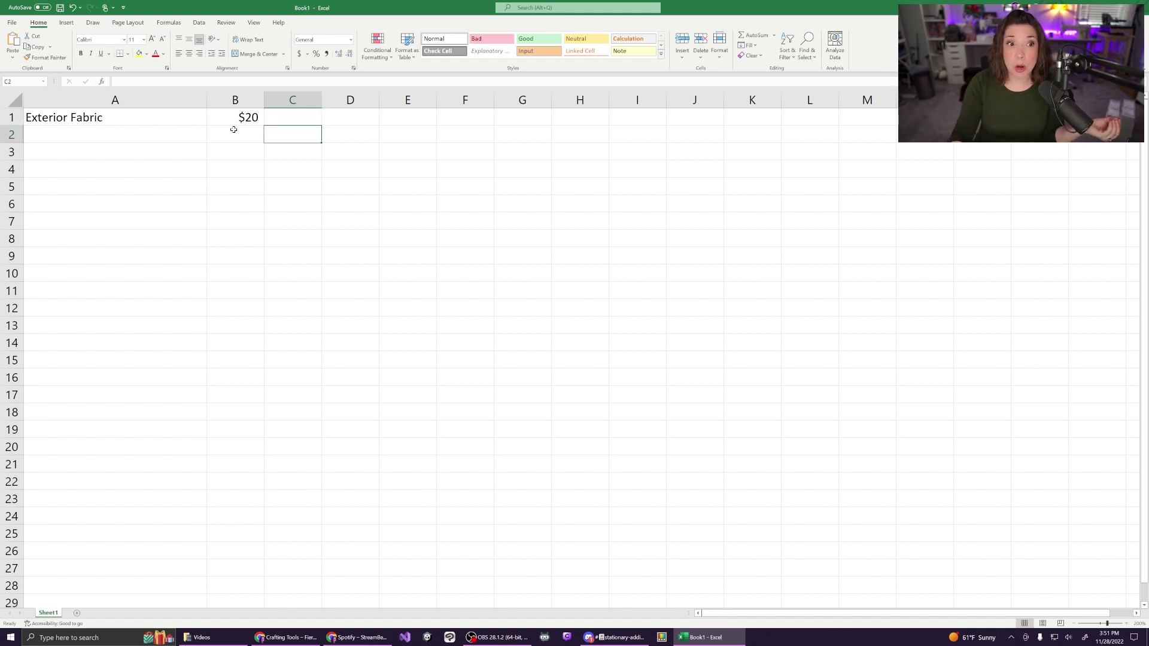
- Move the Exterior Fabric entry and its cost down one row to A2:B2
{"action": "left_click", "coordinate": [234, 129]}
{"action": "key", "text": "Left"}
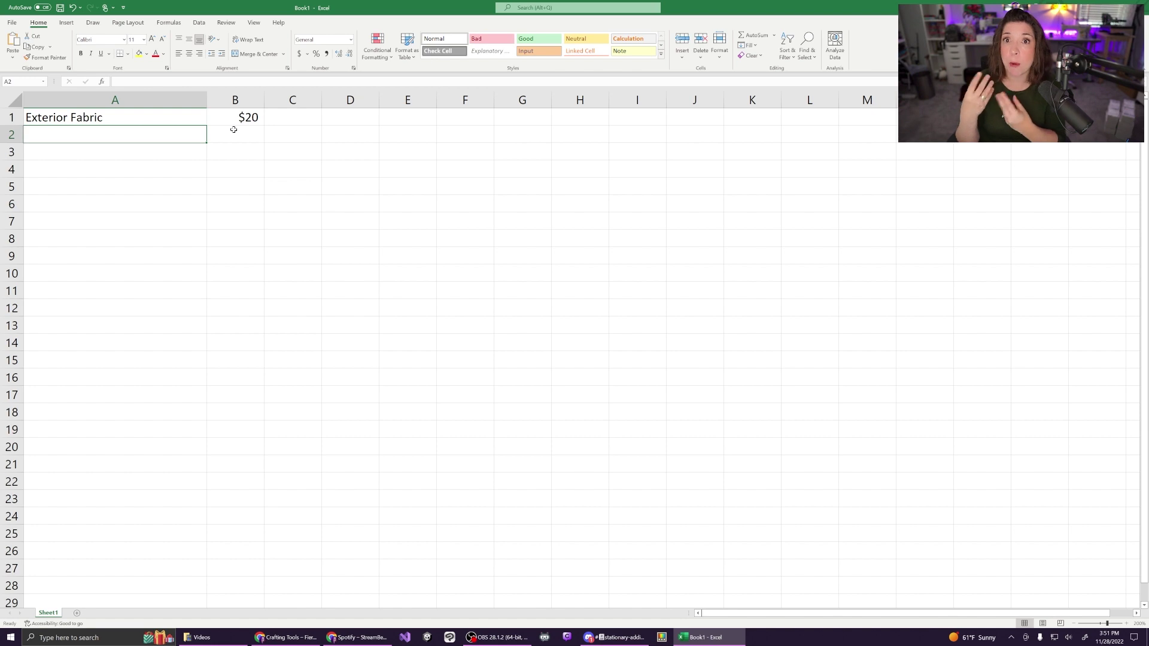
{"action": "left_click", "coordinate": [9, 117]}
{"action": "left_click", "coordinate": [41, 118]}
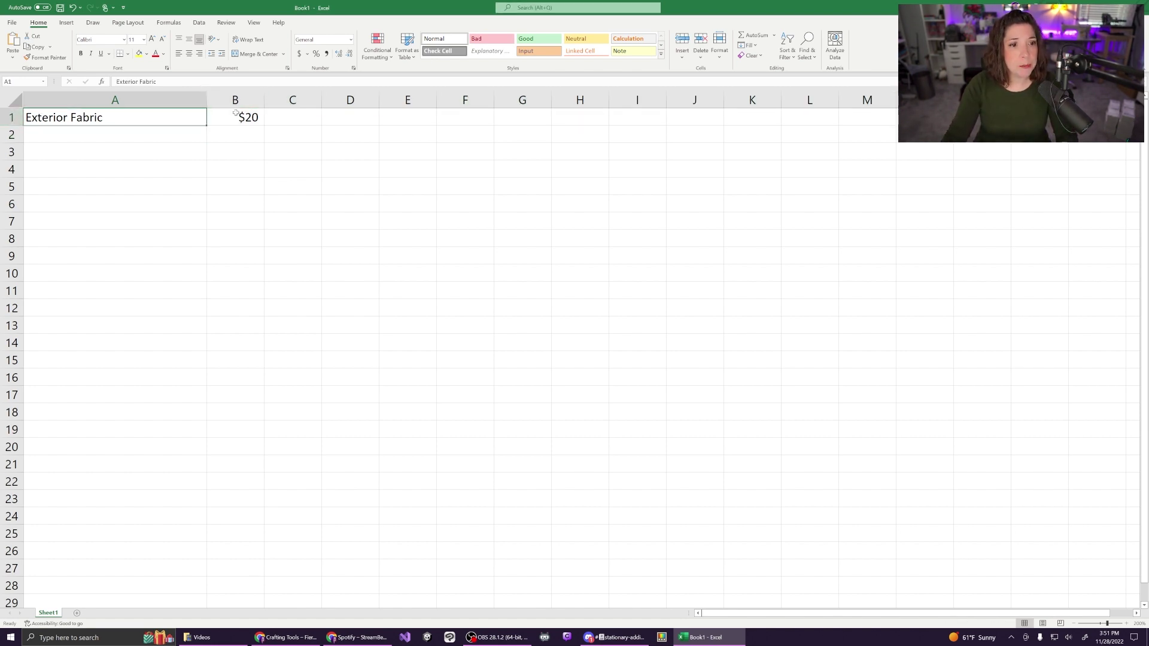
{"action": "left_click", "coordinate": [235, 117], "text": "shift"}
{"action": "left_click_drag", "start_coordinate": [237, 125], "coordinate": [236, 134]}
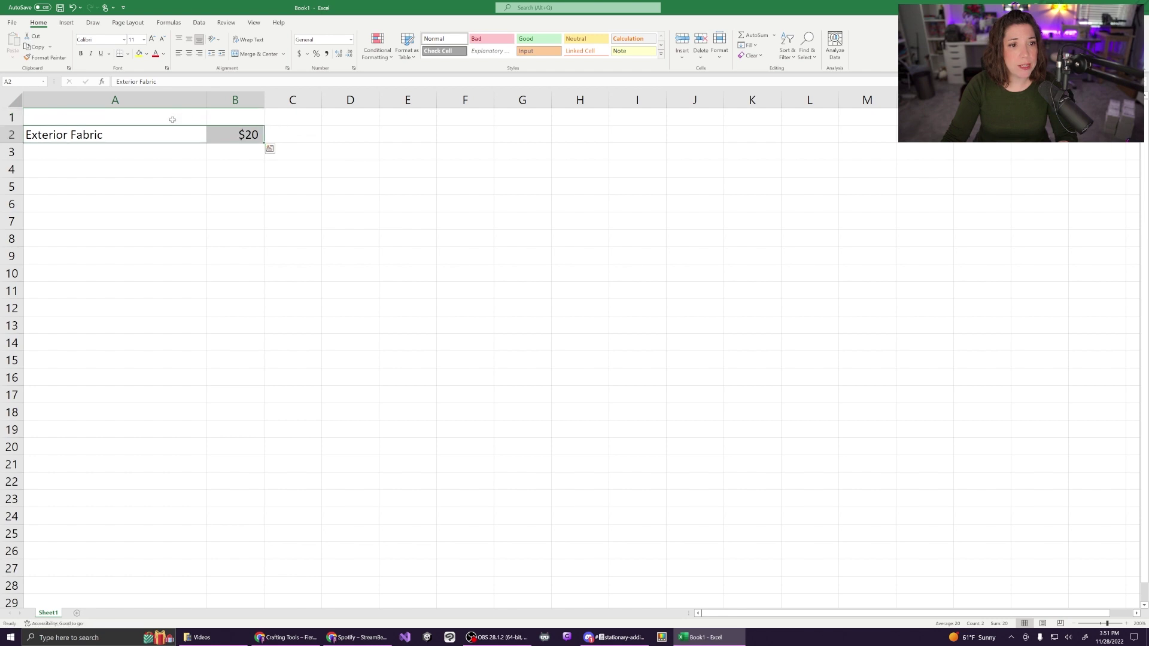
- Add the column headers Material Name in A1 and Unit Cost in B1
{"action": "left_click", "coordinate": [172, 120]}
{"action": "type", "text": "Material Name"}
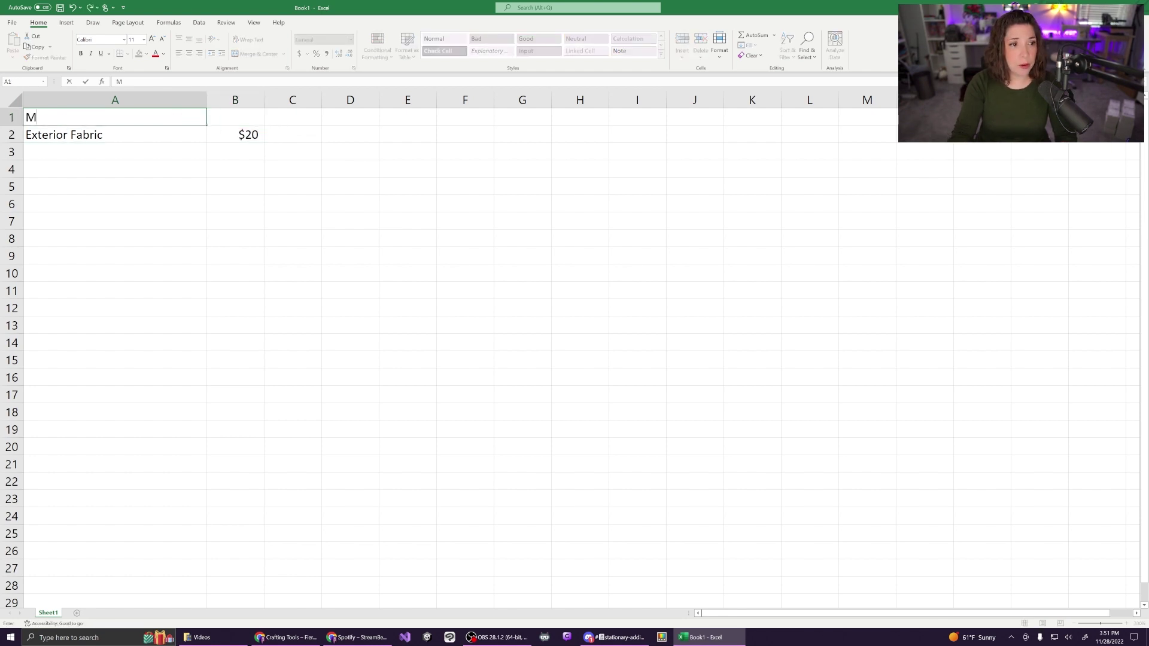
{"action": "key", "text": "Tab"}
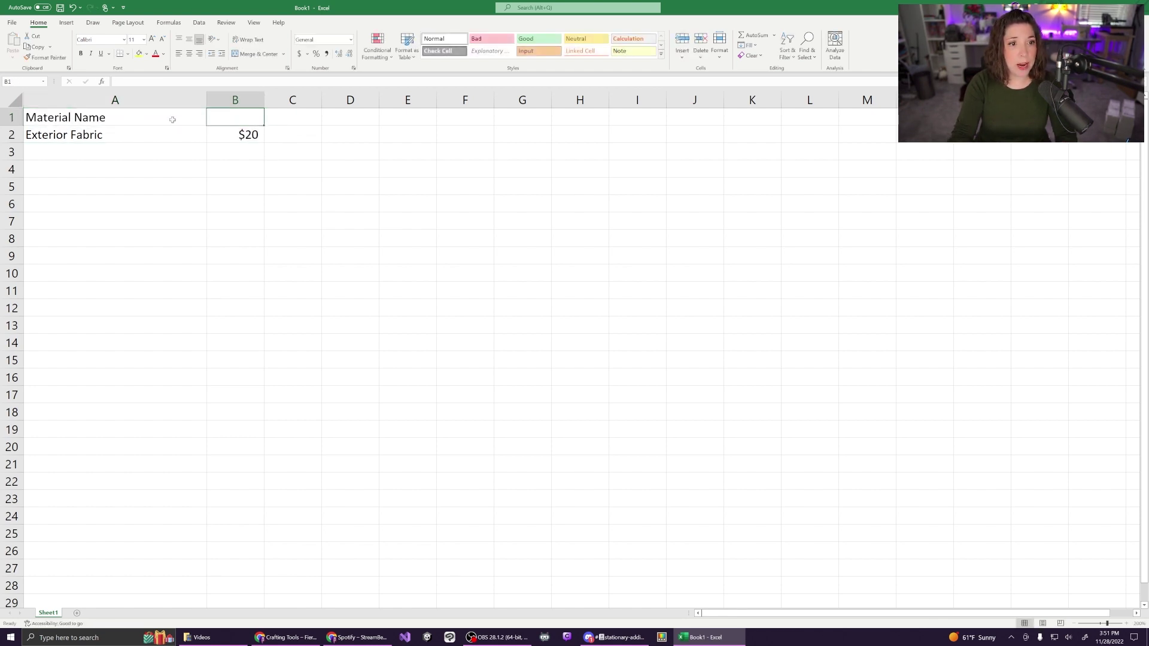
{"action": "type", "text": "Unit Cost"}
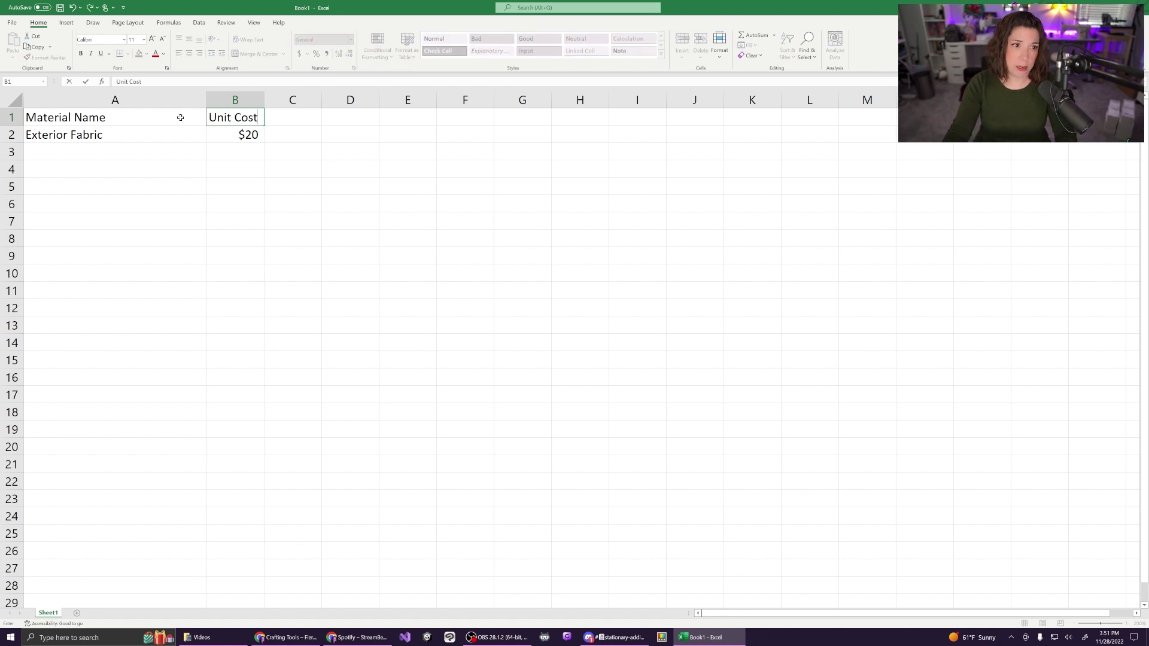
- Make the headers in A1:B1 bold and apply the Good cell style to them
{"action": "left_click", "coordinate": [183, 122]}
{"action": "left_click_drag", "start_coordinate": [182, 122], "coordinate": [240, 115]}
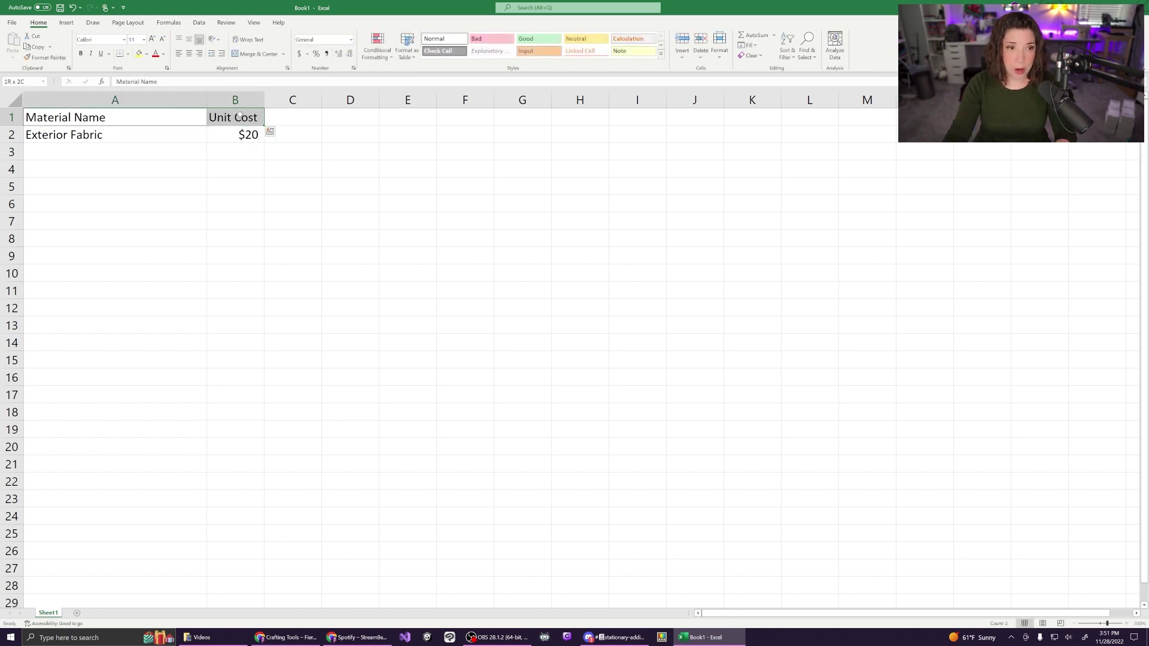
{"action": "key", "text": "ctrl+b"}
{"action": "left_click", "coordinate": [536, 39]}
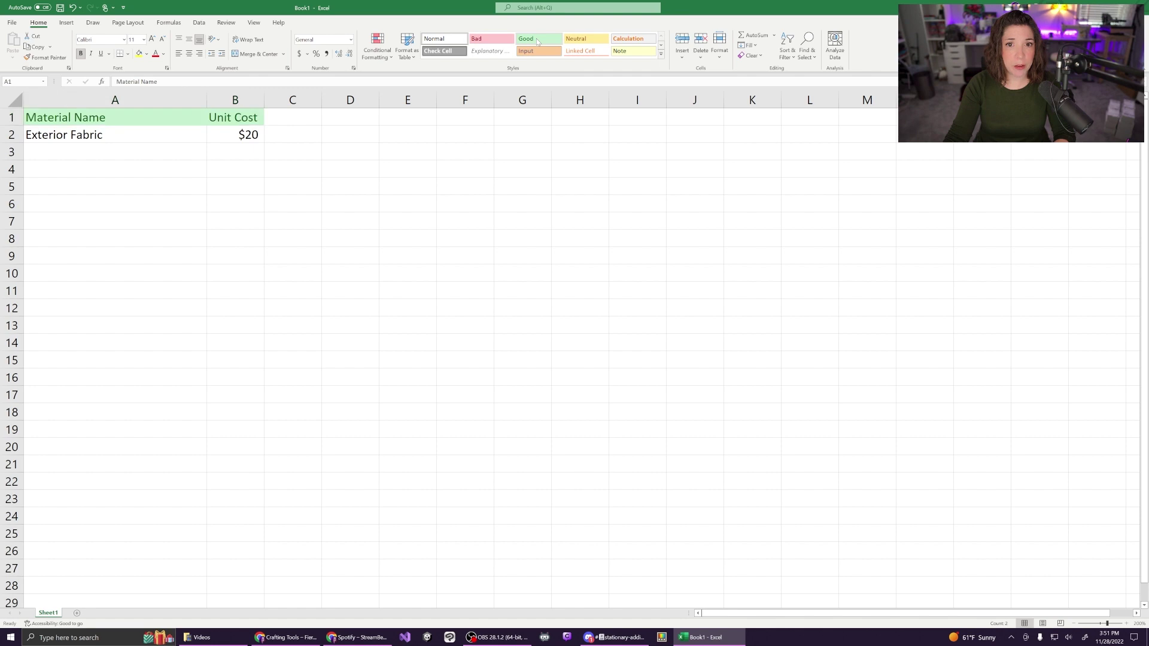
- Add Lining Fabric to the material list in row 3 with a unit cost of $6
{"action": "left_click", "coordinate": [137, 152]}
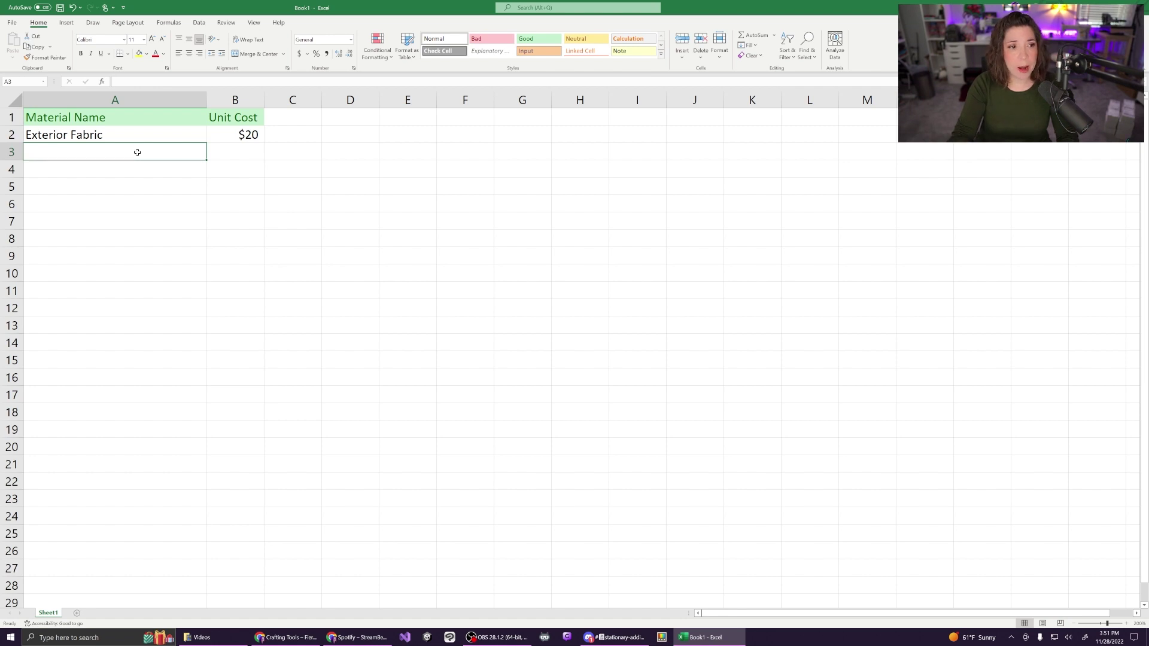
{"action": "type", "text": "Lining Fabric"}
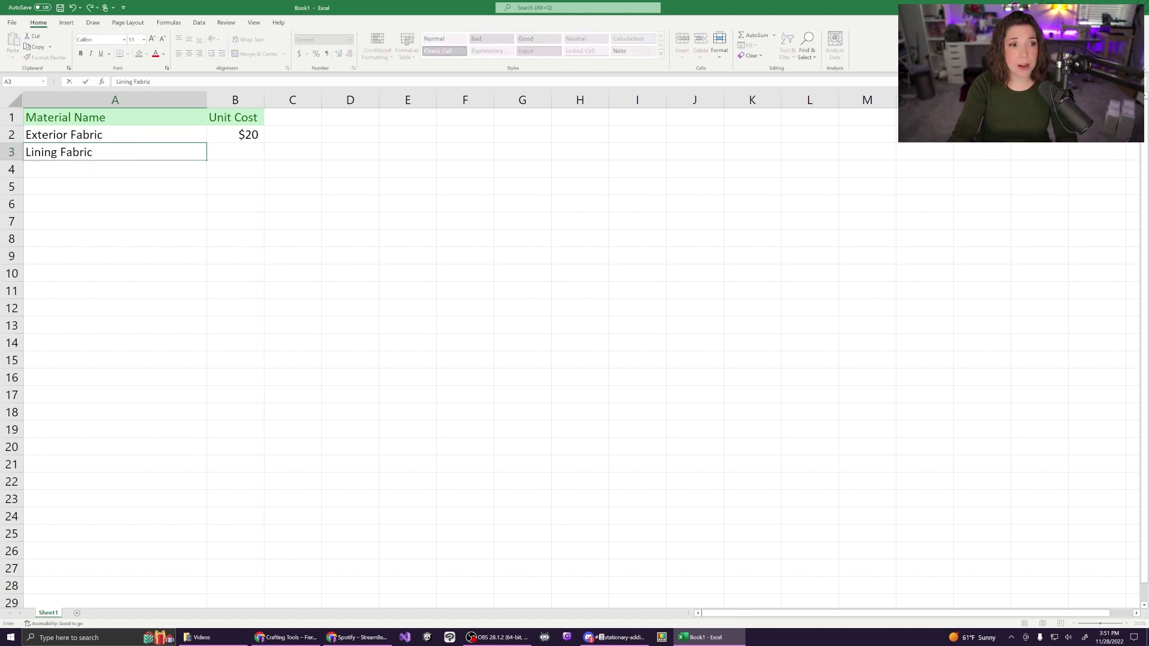
{"action": "key", "text": "Tab"}
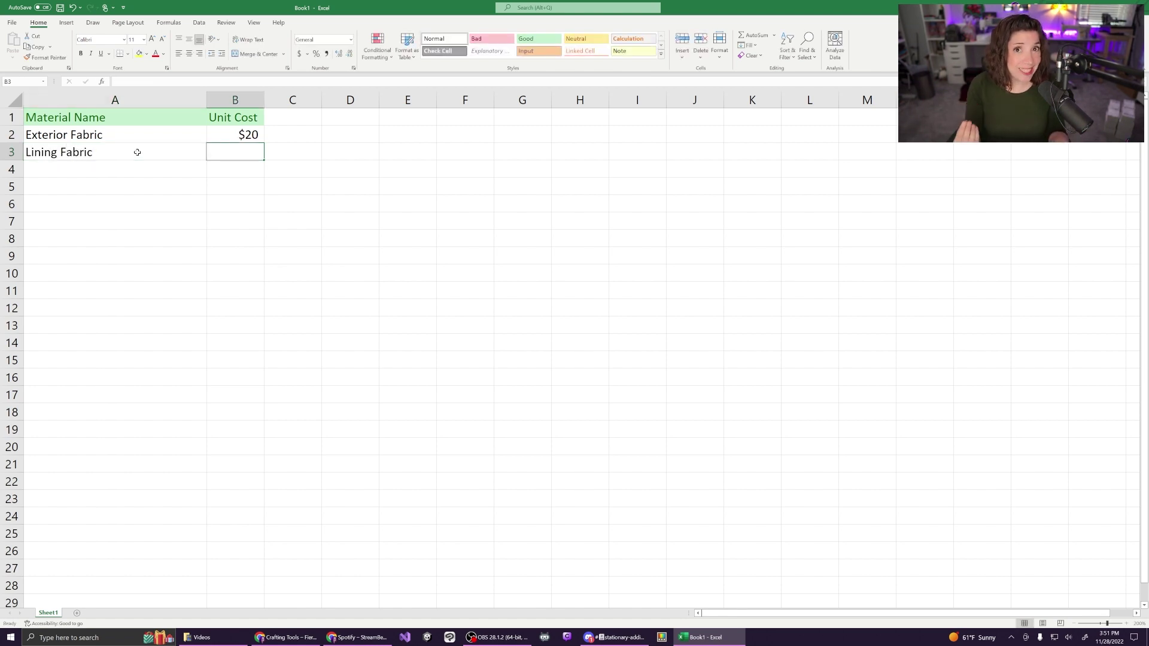
{"action": "type", "text": "$6"}
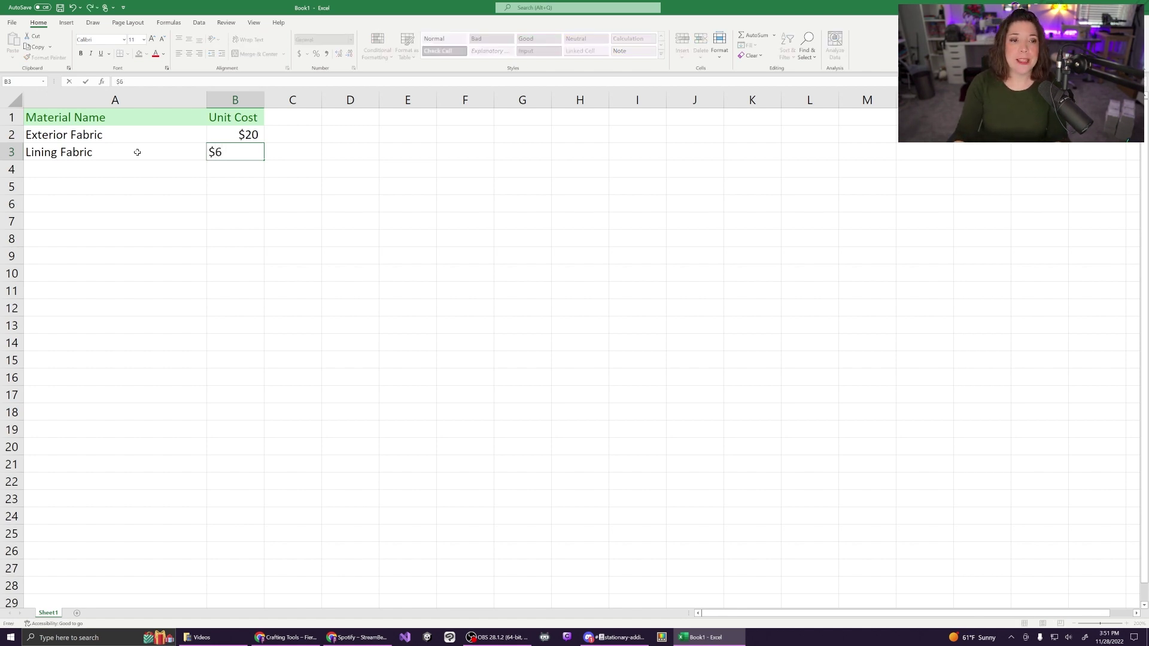
{"action": "key", "text": "Return"}
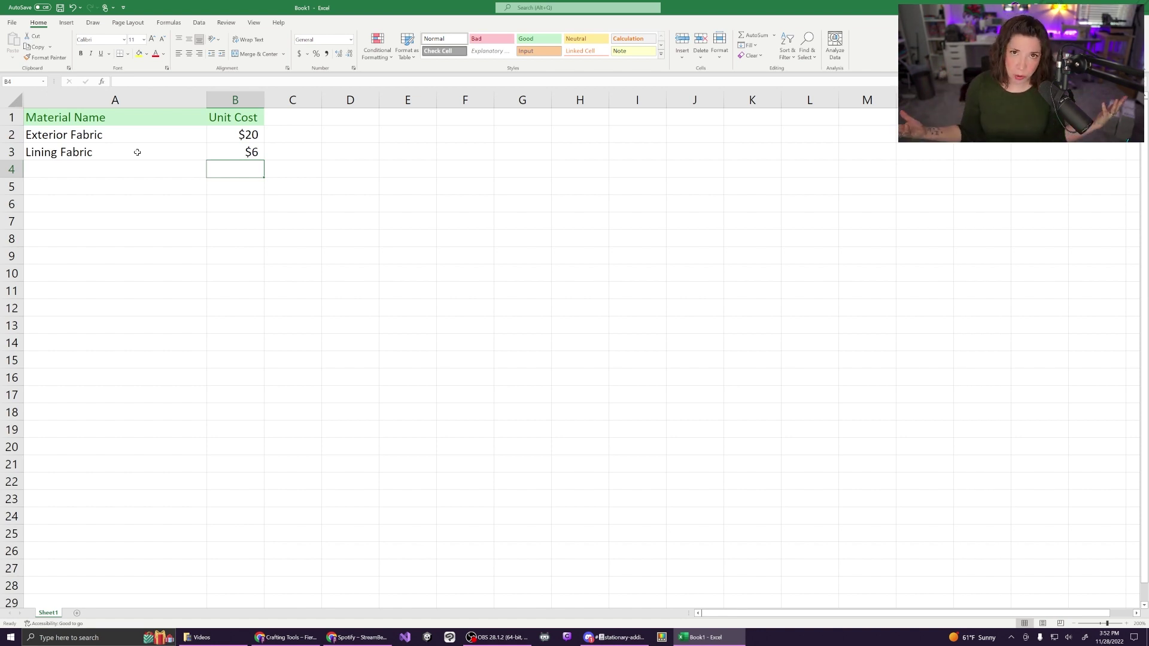
- Add Zipper Tape to the material list in row 4 with a unit cost of $18
{"action": "left_click", "coordinate": [133, 169]}
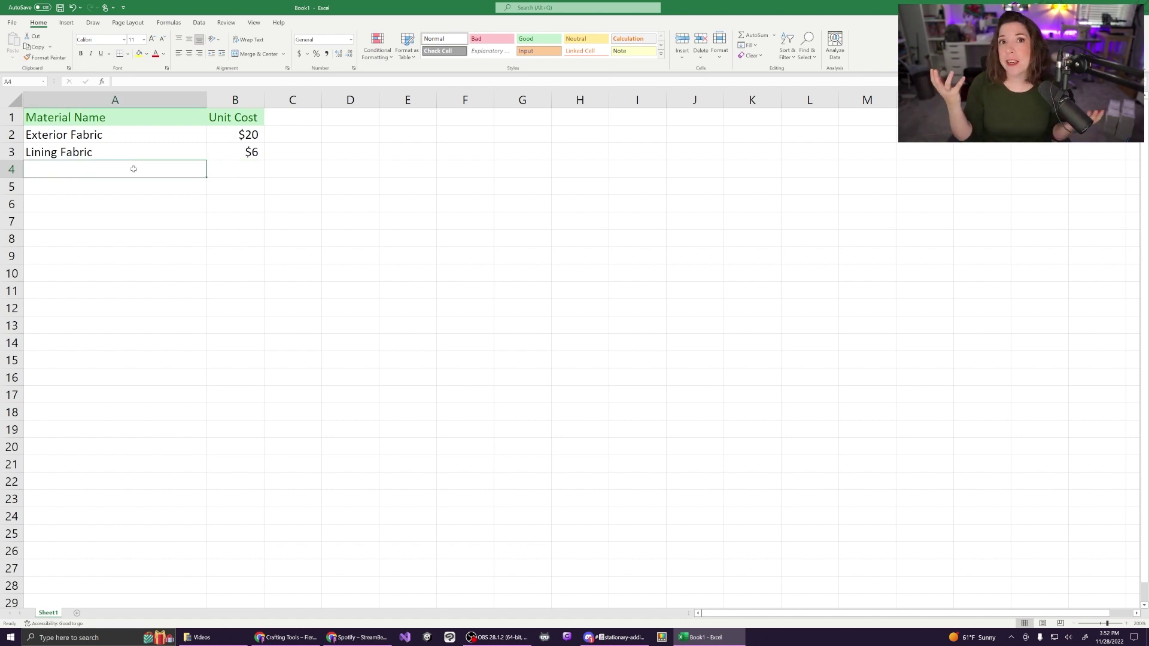
{"action": "type", "text": "Zipper Tape"}
{"action": "key", "text": "Tab"}
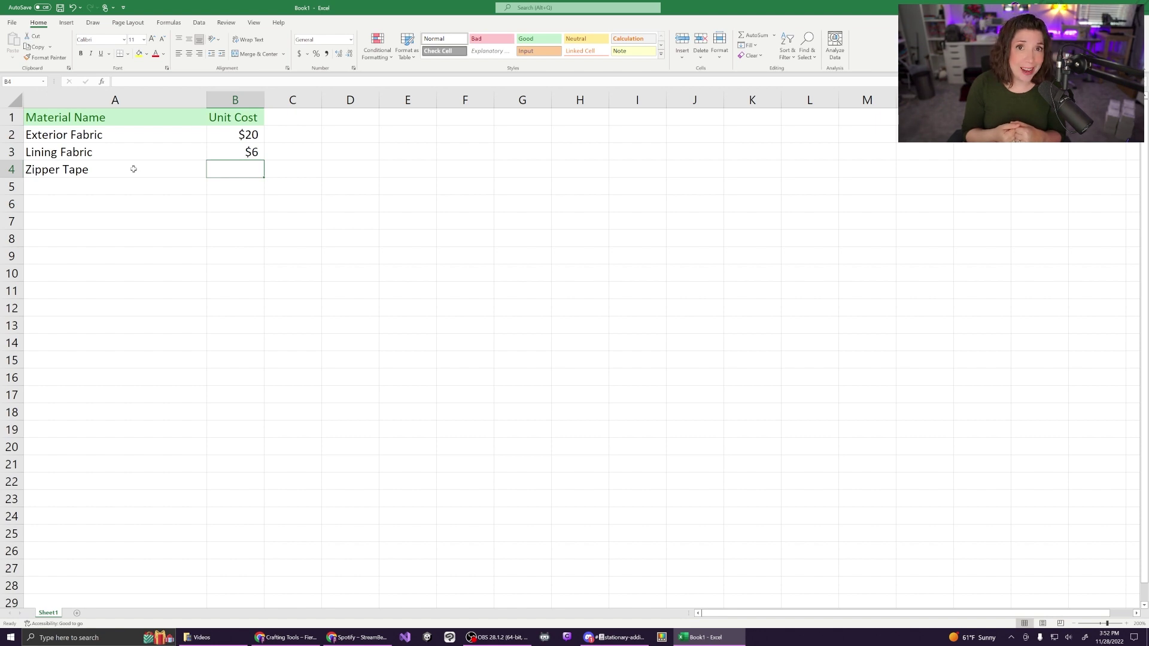
{"action": "type", "text": "$18"}
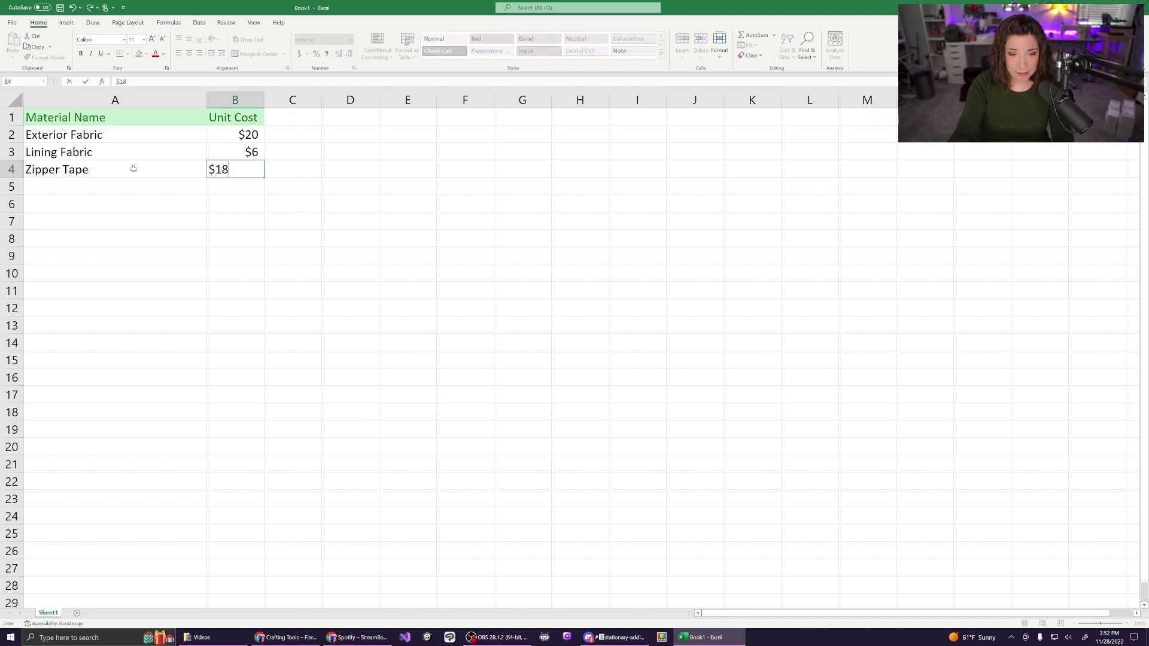
{"action": "key", "text": "Return"}
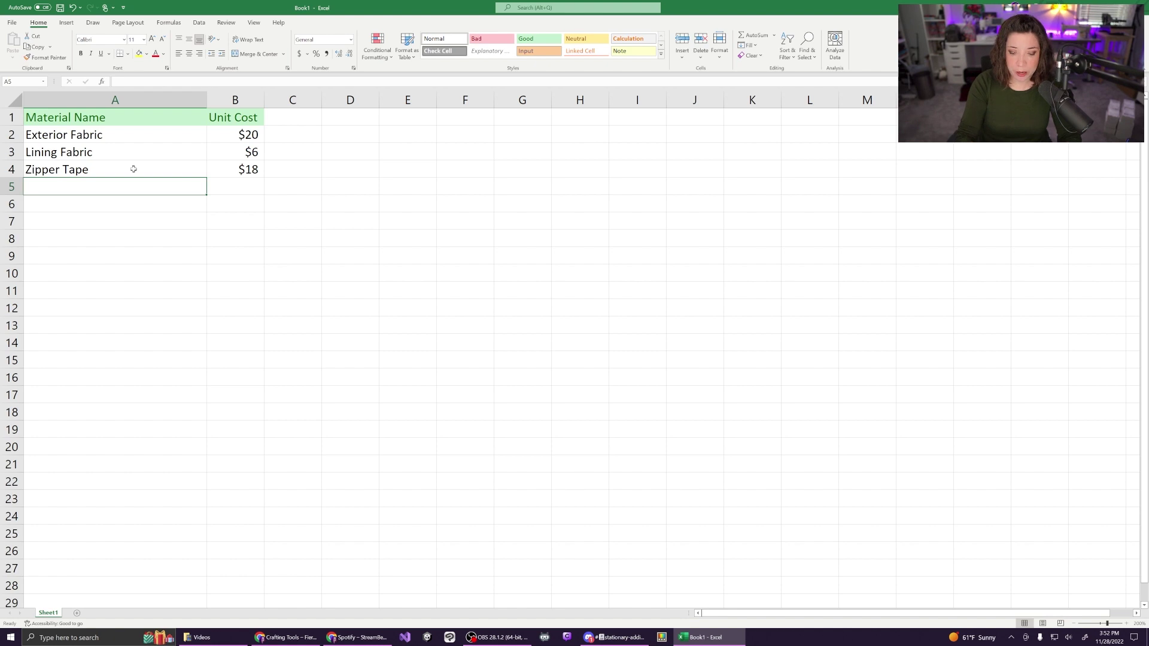
- Add Zipper Pull to the material list in row 5 with a unit cost of $3.50
{"action": "type", "text": "Zipper Pull"}
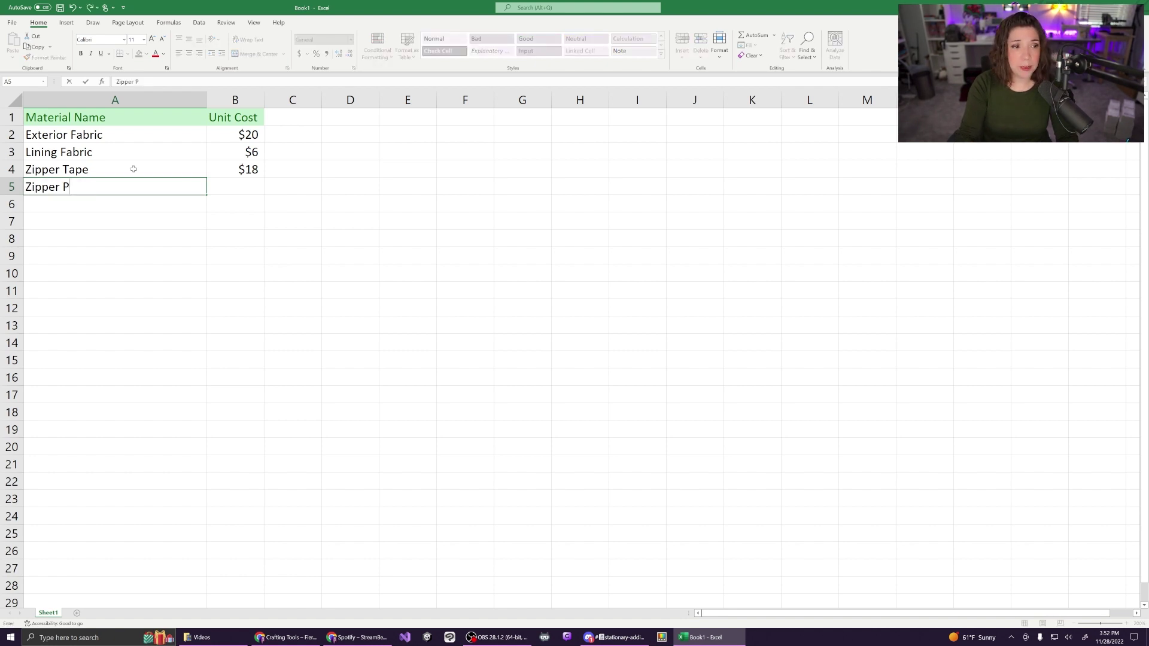
{"action": "key", "text": "Tab"}
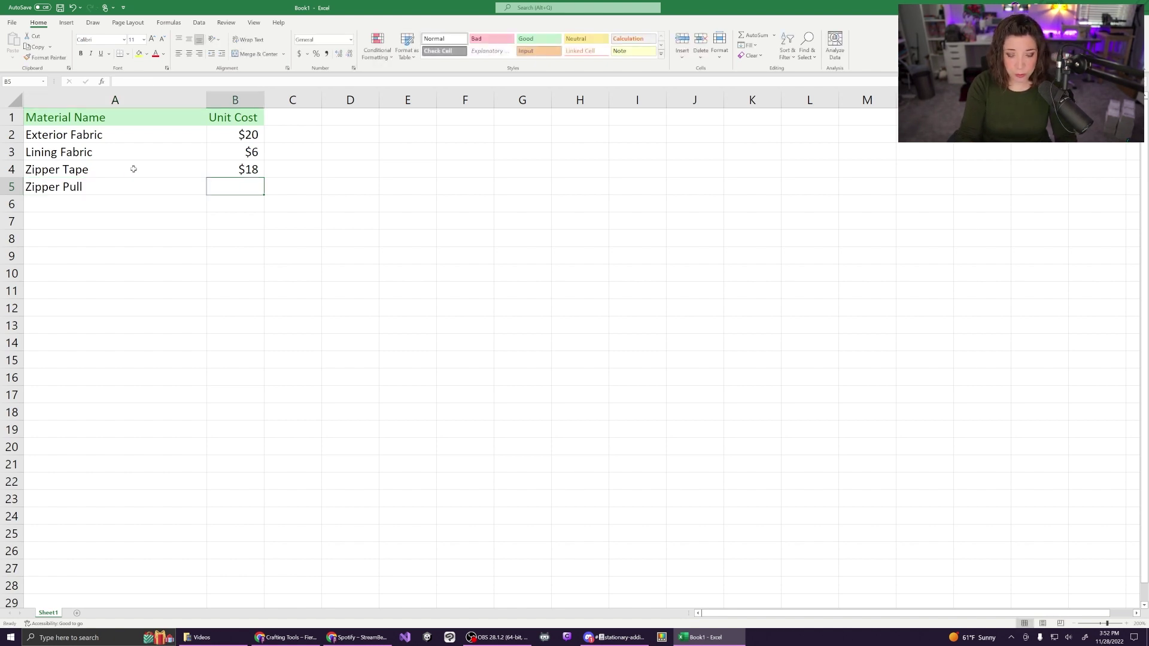
{"action": "type", "text": "$3.50"}
{"action": "key", "text": "Tab"}
{"action": "key", "text": "Return"}
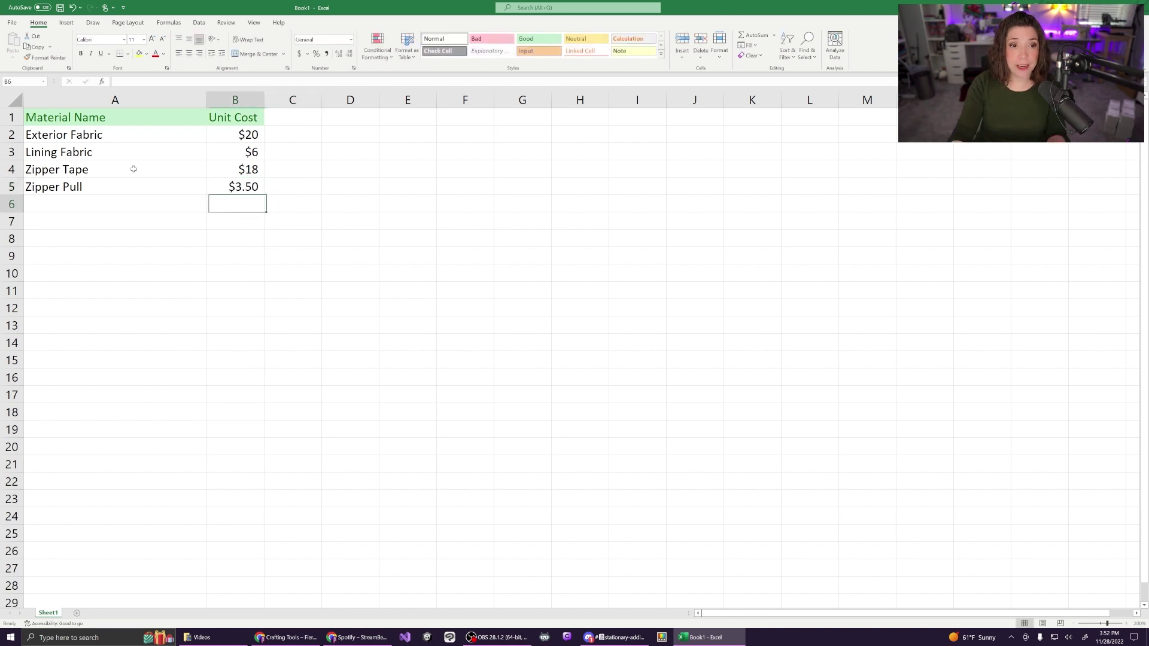
- Add Custom Business Tag to the material list in row 6 with a unit cost of $1
{"action": "key", "text": "Left"}
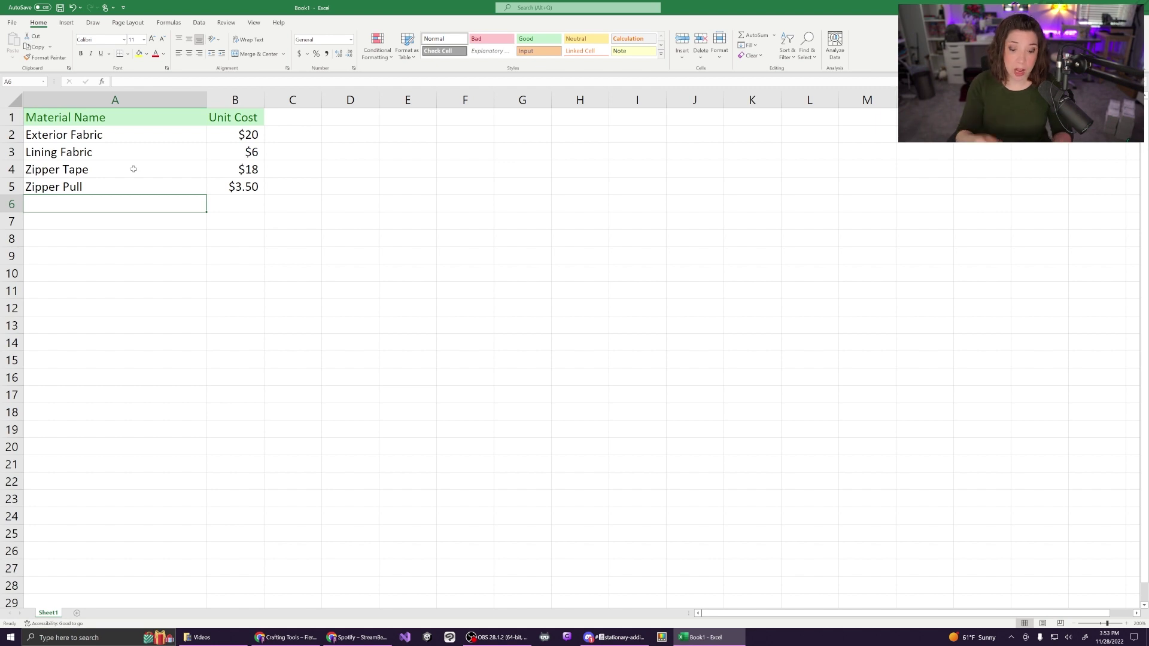
{"action": "type", "text": "Custom"}
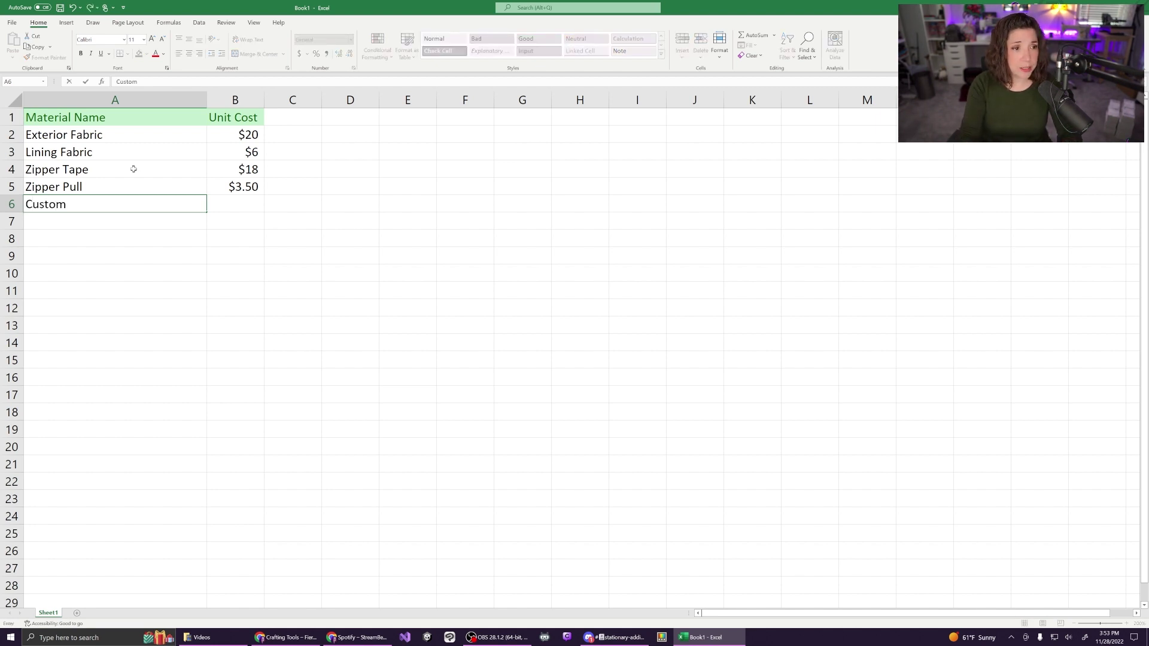
{"action": "type", "text": " Business Tag"}
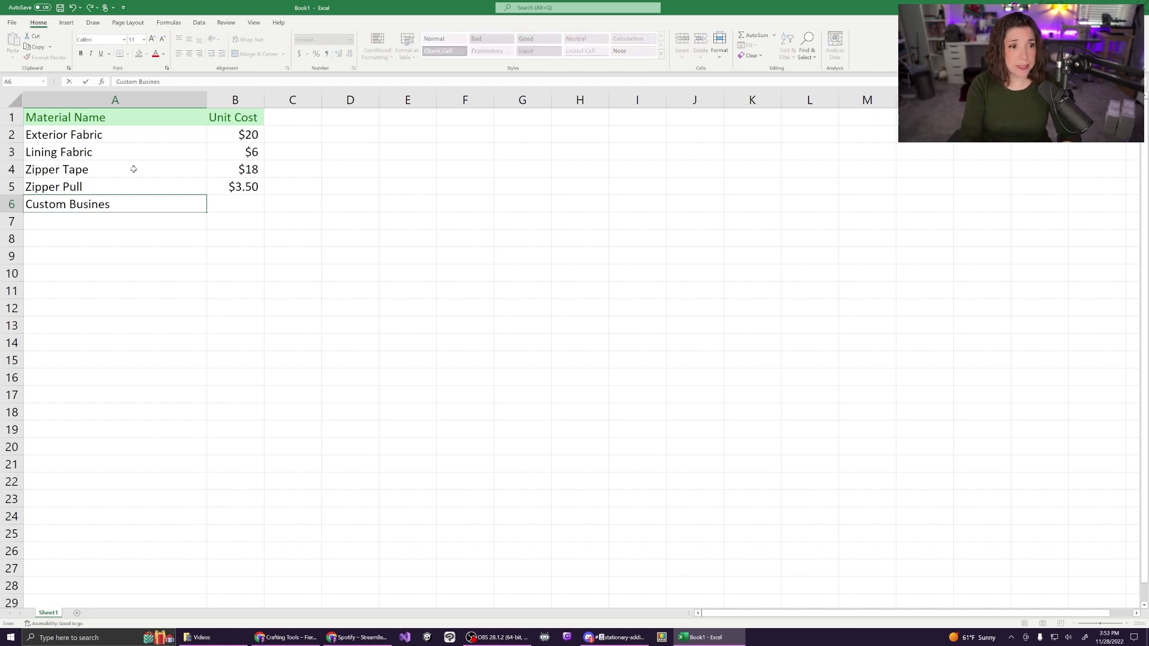
{"action": "key", "text": "Tab"}
{"action": "type", "text": "$100"}
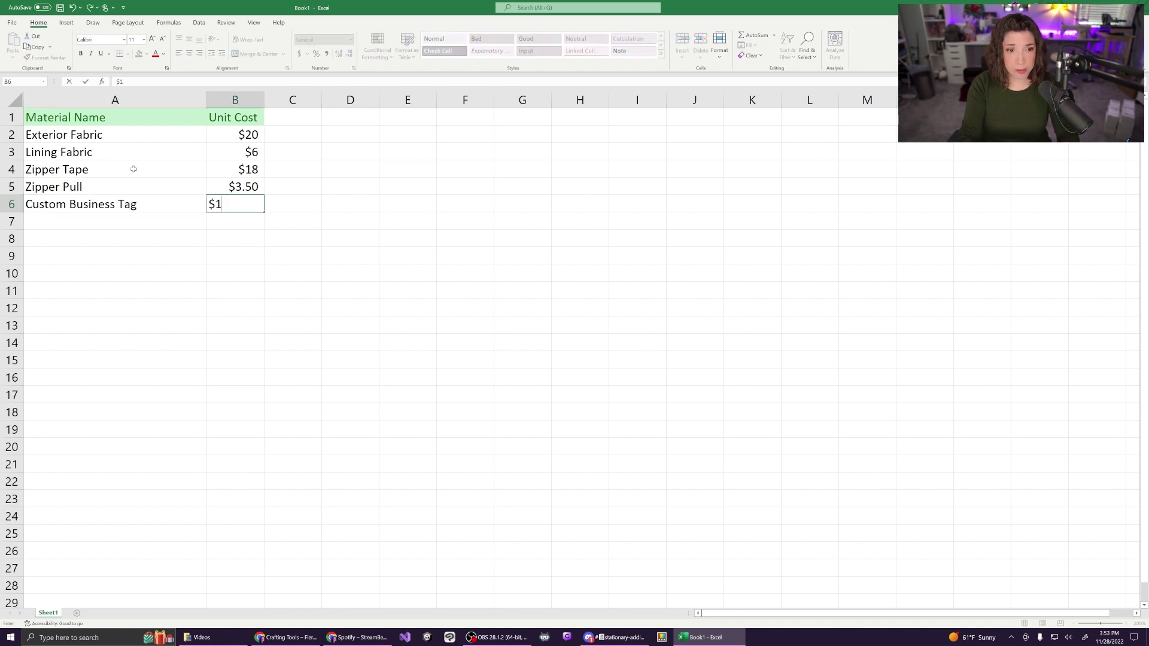
{"action": "key", "text": "BackSpace"}
{"action": "key", "text": "BackSpace"}
{"action": "key", "text": "Tab"}
{"action": "key", "text": "Return"}
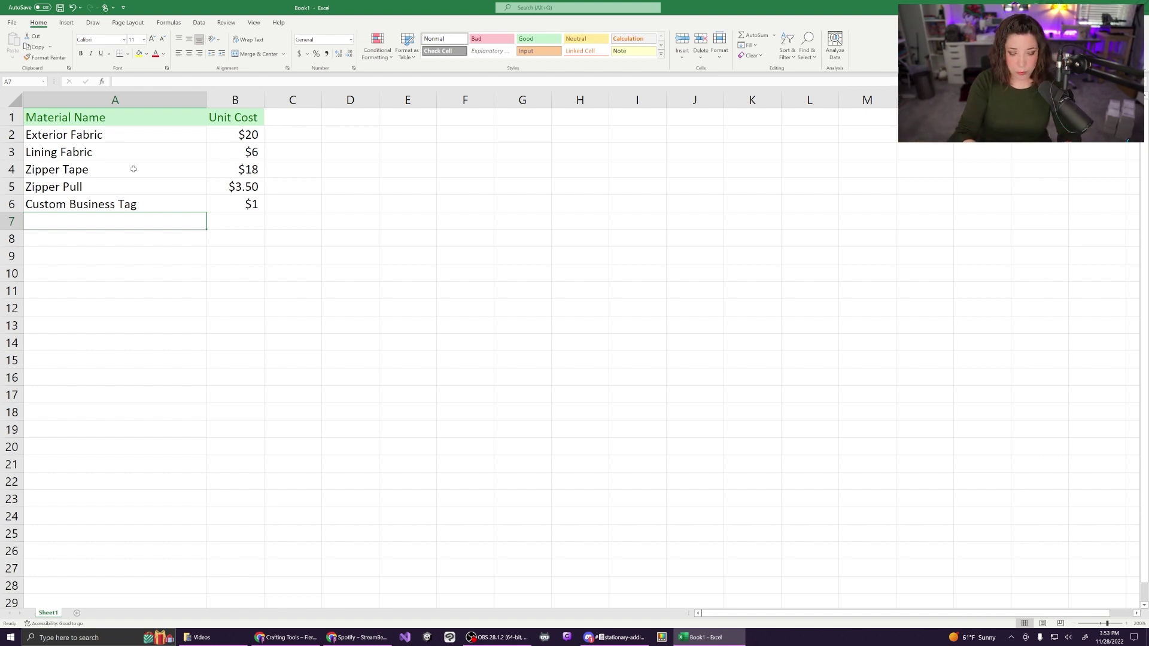
- Add Custom Webbing to the material list in row 7 with a unit cost of $10
{"action": "type", "text": "Custom Webbi"}
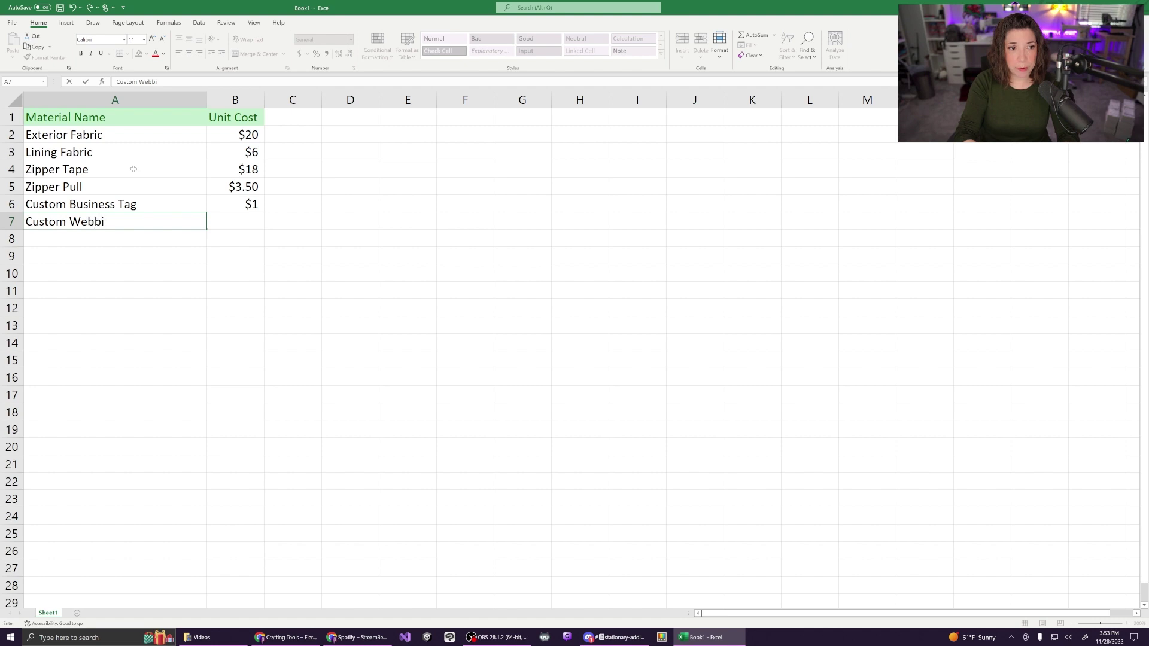
{"action": "type", "text": "ng"}
{"action": "key", "text": "Tab"}
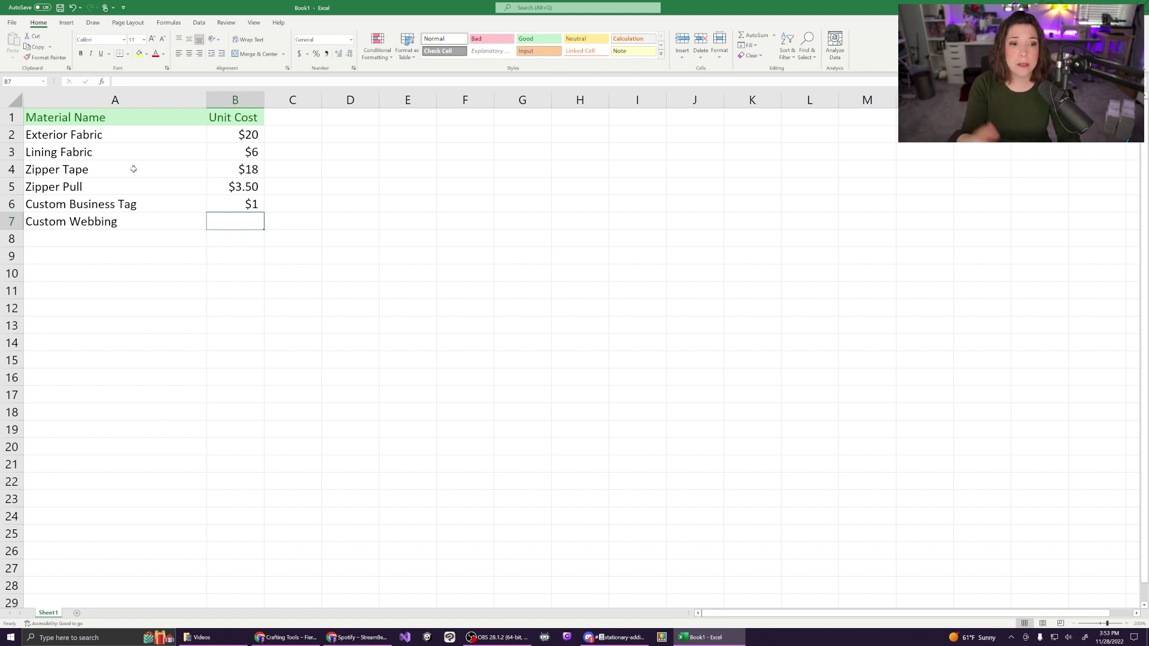
{"action": "type", "text": "$10"}
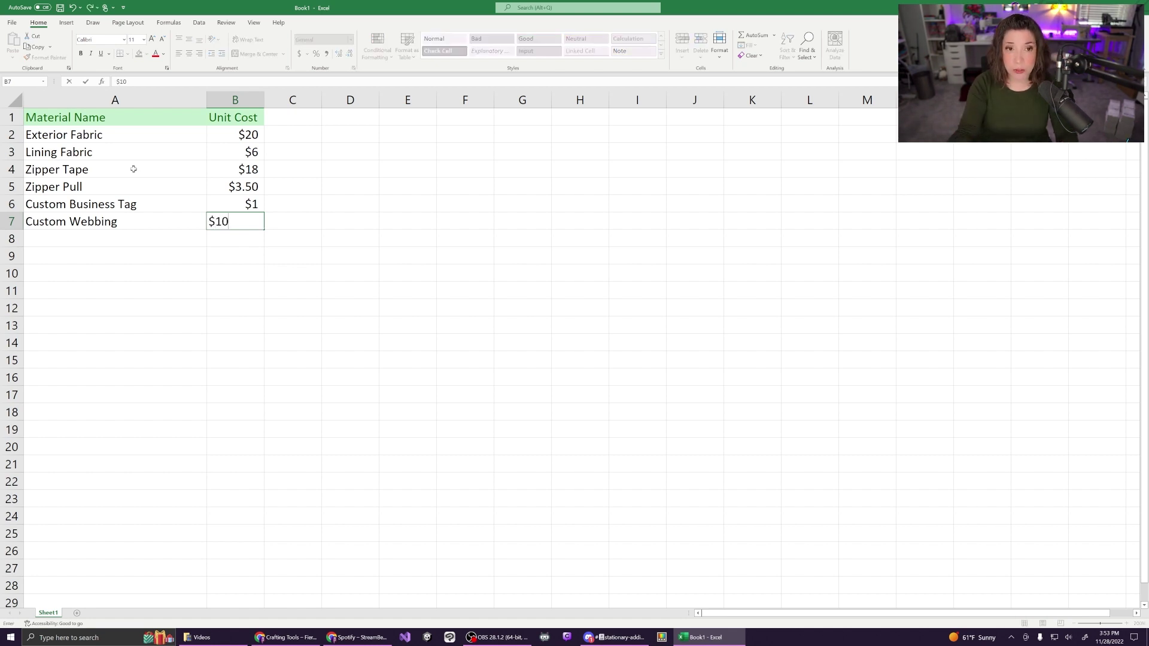
{"action": "key", "text": "Return"}
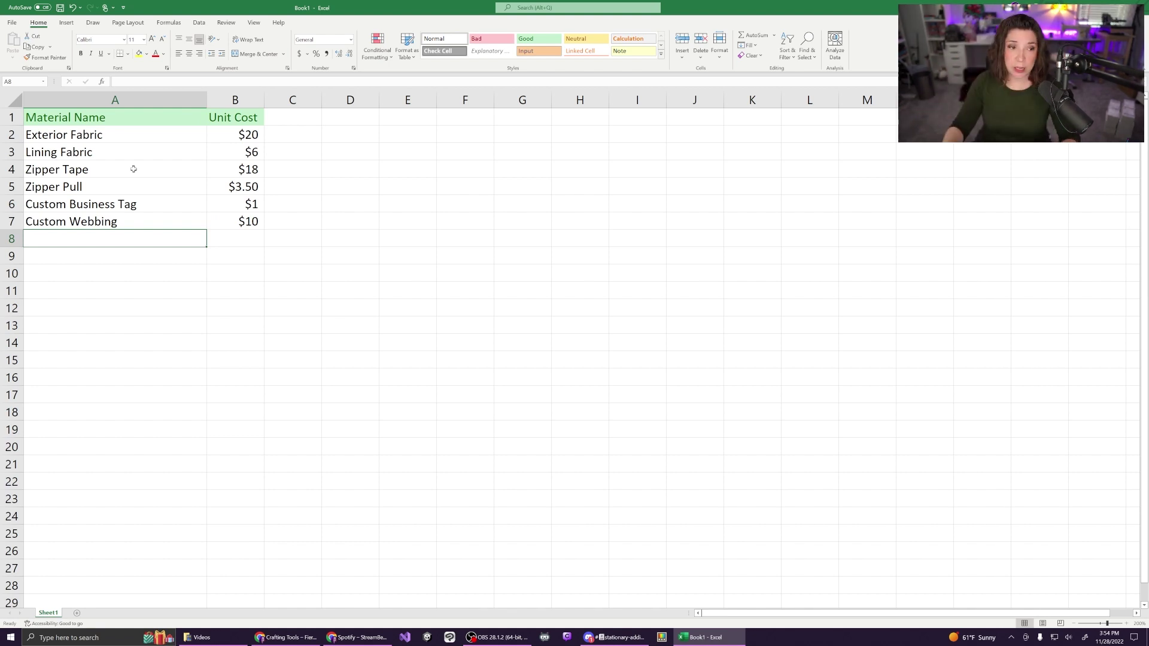
- Add Hooks to the material list in row 8 with a unit cost of $0.50
{"action": "type", "text": "Hooks"}
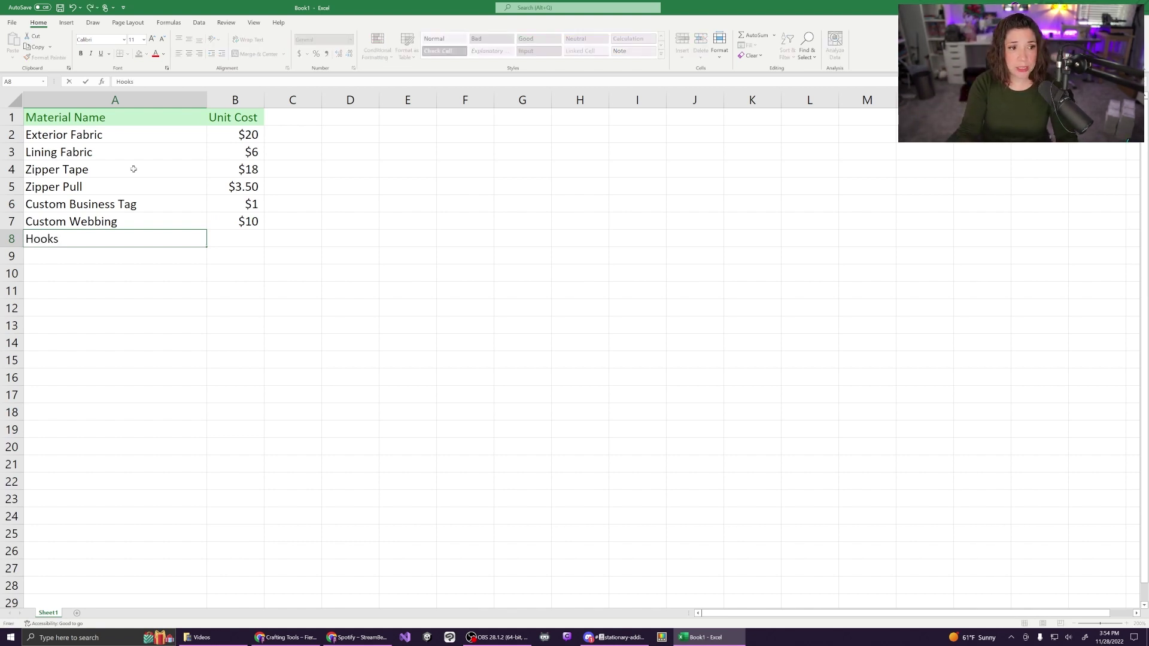
{"action": "key", "text": "Tab"}
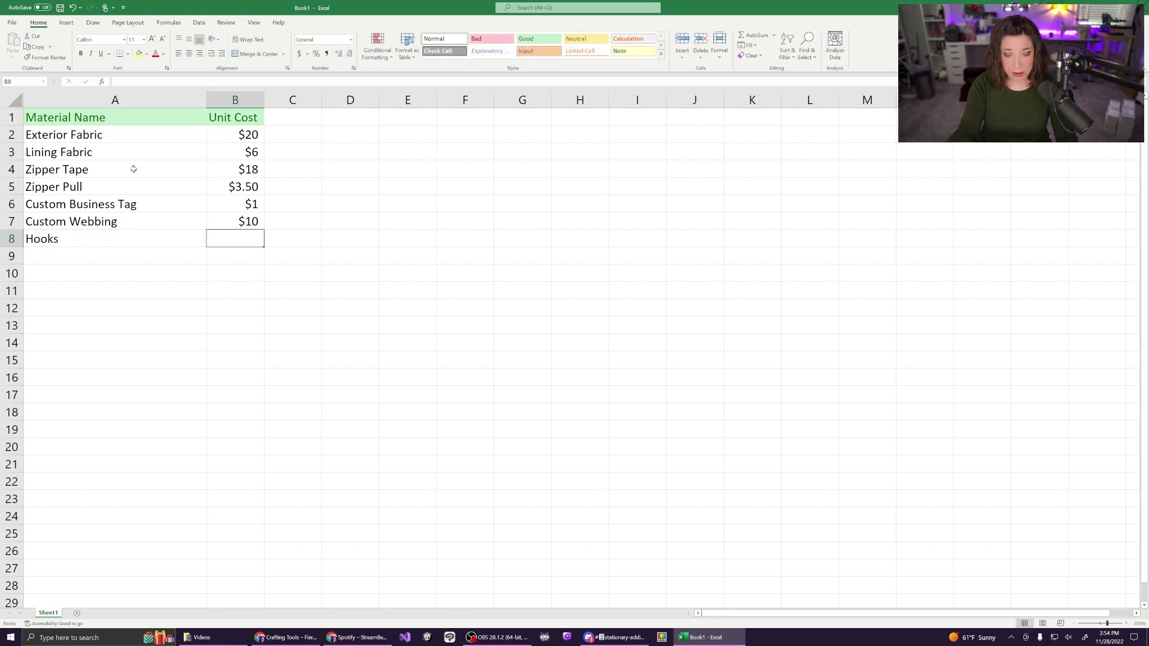
{"action": "type", "text": "$.50"}
{"action": "key", "text": "Return"}
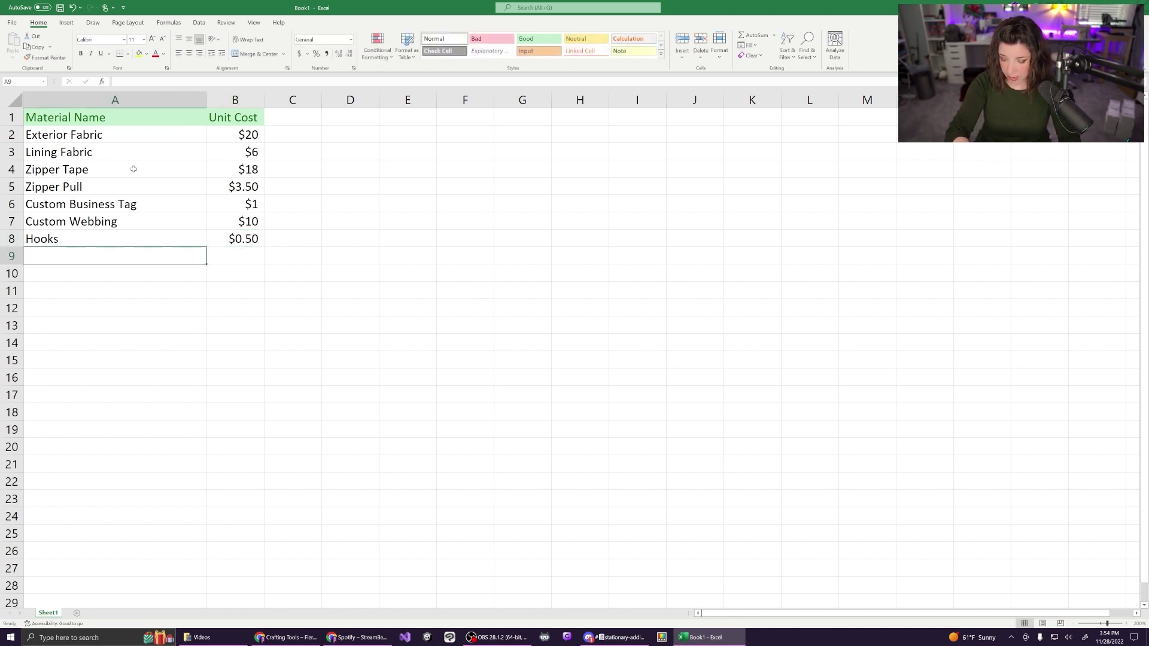
- Add D-ring to the material list in row 9 with a unit cost of $0.25
{"action": "type", "text": "D"}
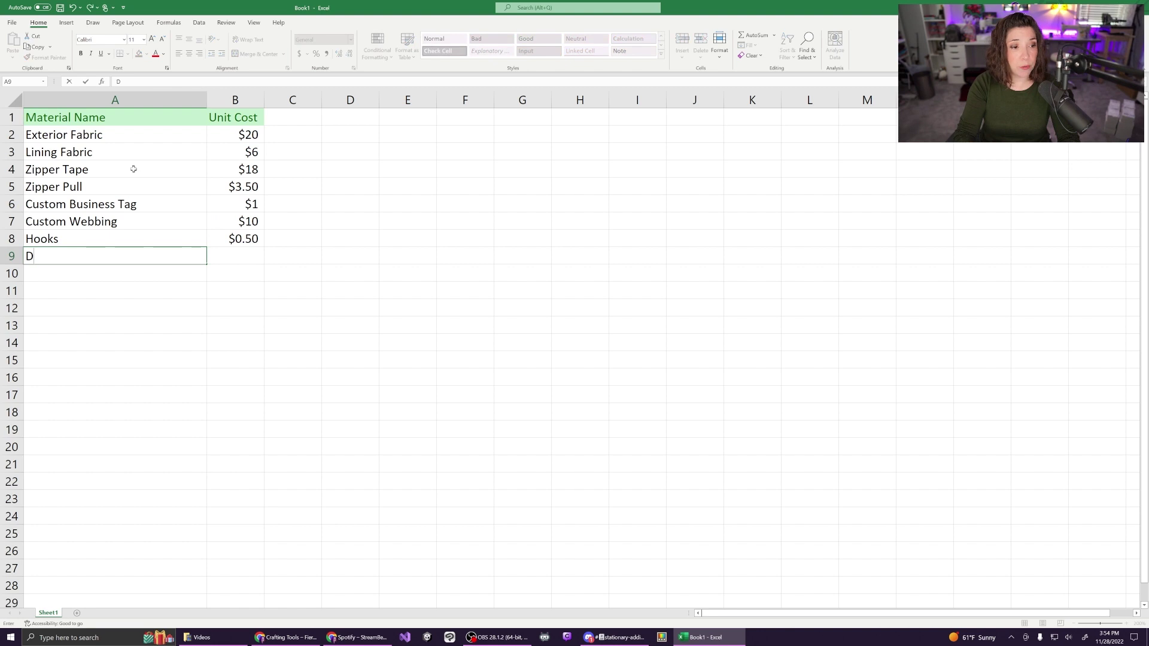
{"action": "type", "text": "-ring"}
{"action": "key", "text": "Tab"}
{"action": "type", "text": "$0.25"}
{"action": "key", "text": "Tab"}
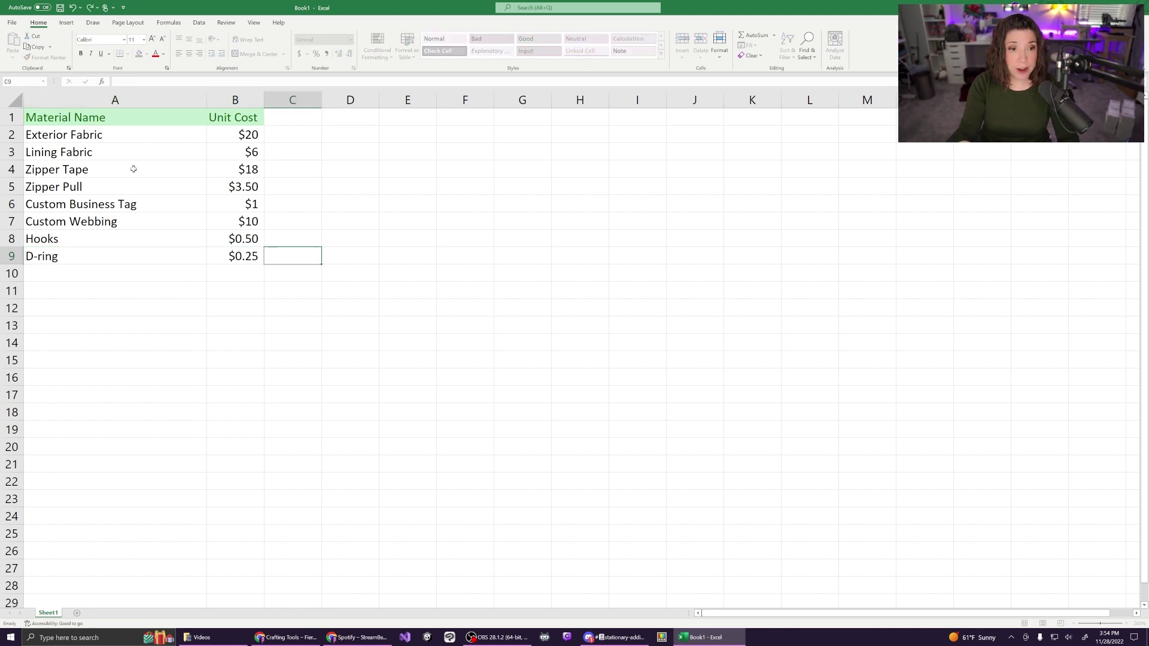
{"action": "key", "text": "Return"}
{"action": "key", "text": "Left"}
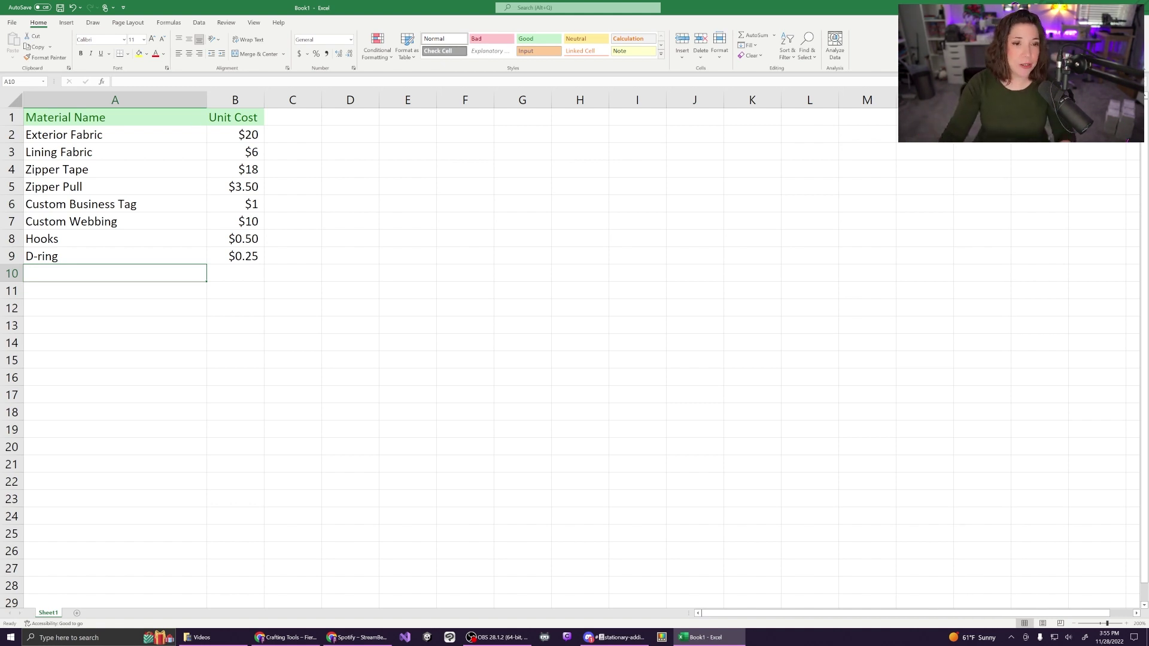
- Widen column D and add the header "Actual Bag Costs" in D1, formatted with the Good cell style
{"action": "left_click", "coordinate": [367, 120]}
{"action": "left_click_drag", "start_coordinate": [381, 100], "coordinate": [464, 100]}
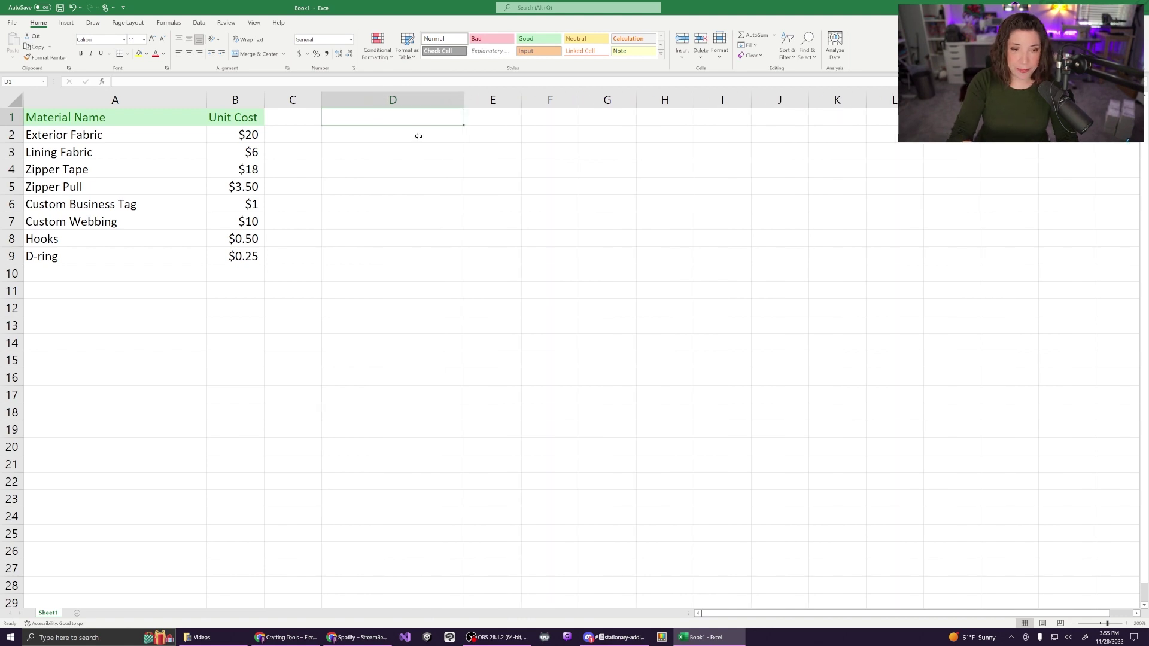
{"action": "type", "text": "Actual Bag Costs"}
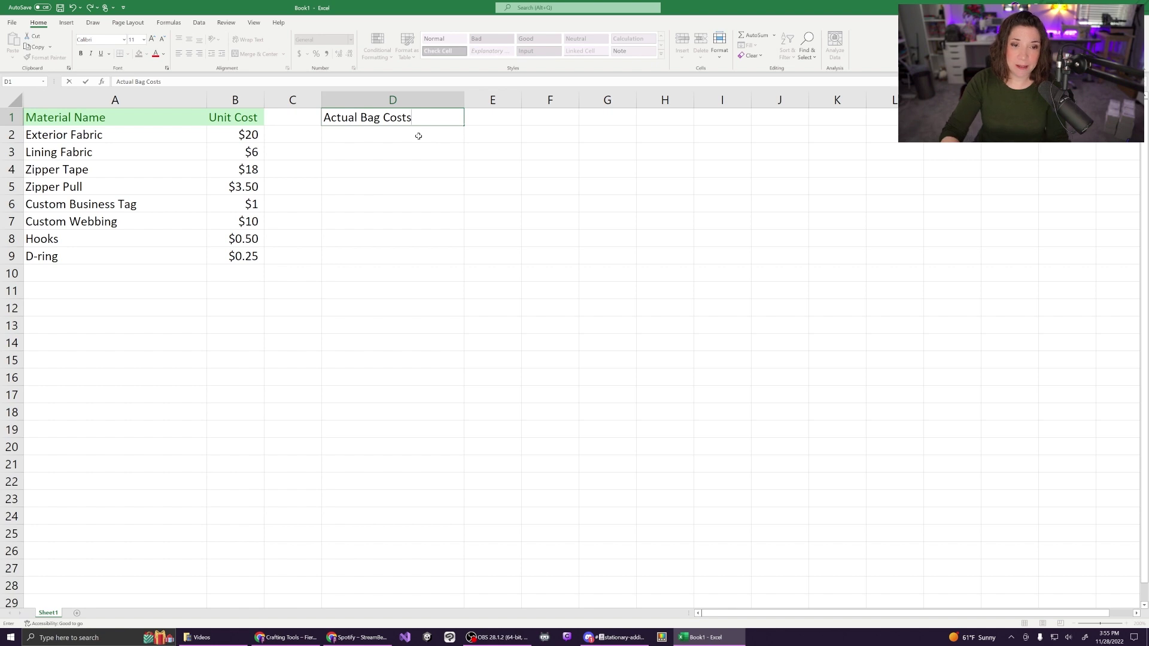
{"action": "key", "text": "Return"}
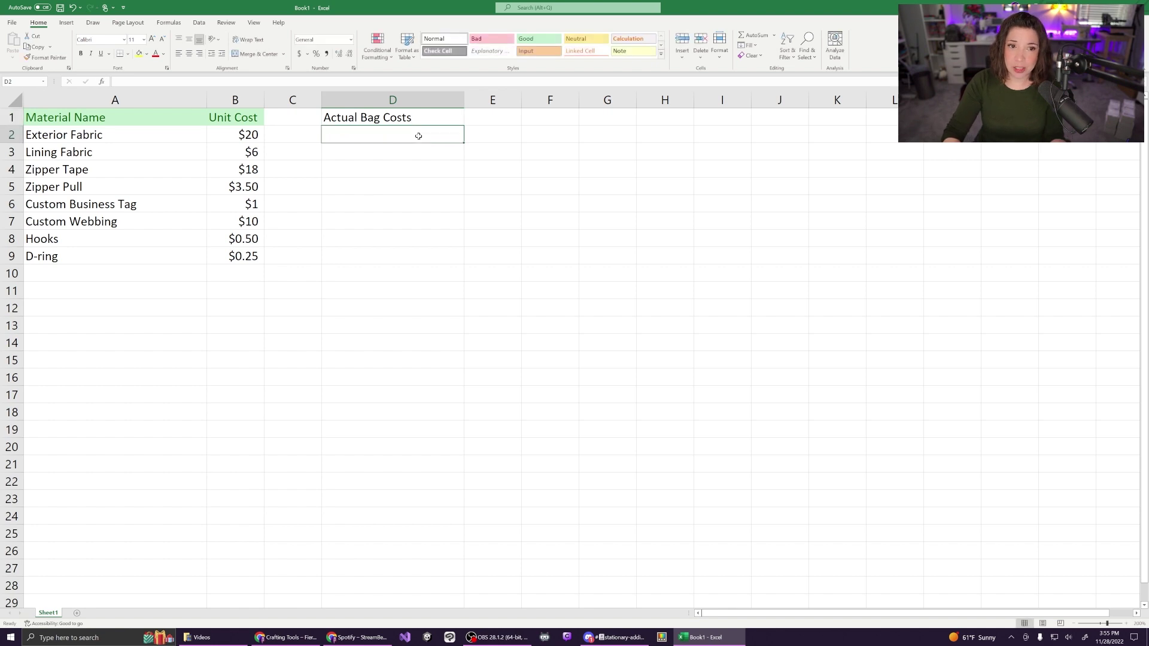
{"action": "left_click", "coordinate": [423, 120]}
{"action": "left_click", "coordinate": [538, 38]}
- Calculate the exterior fabric's actual bag cost in D2 with the formula =B2*(1/8)
{"action": "left_click", "coordinate": [390, 138]}
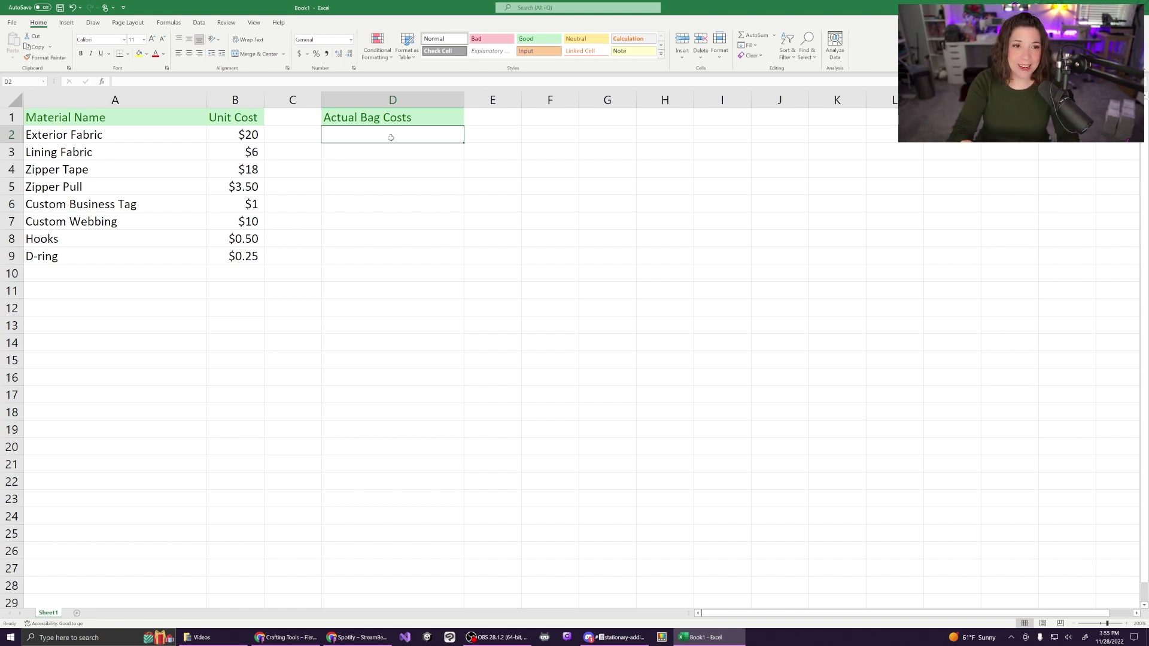
{"action": "type", "text": "="}
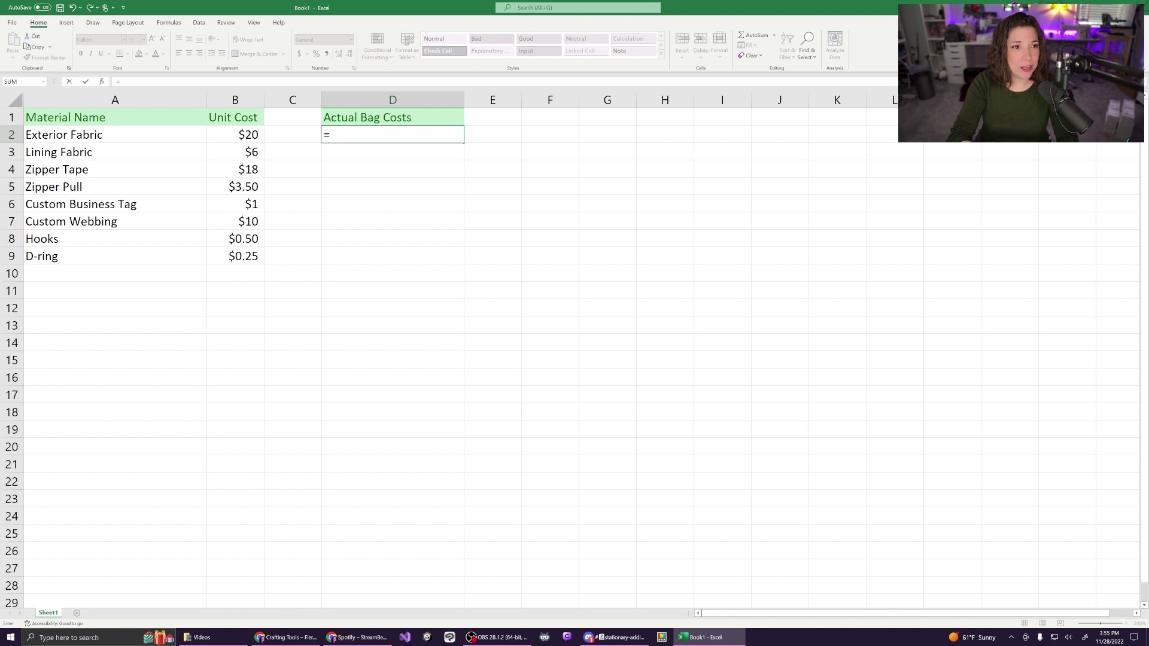
{"action": "type", "text": "B"}
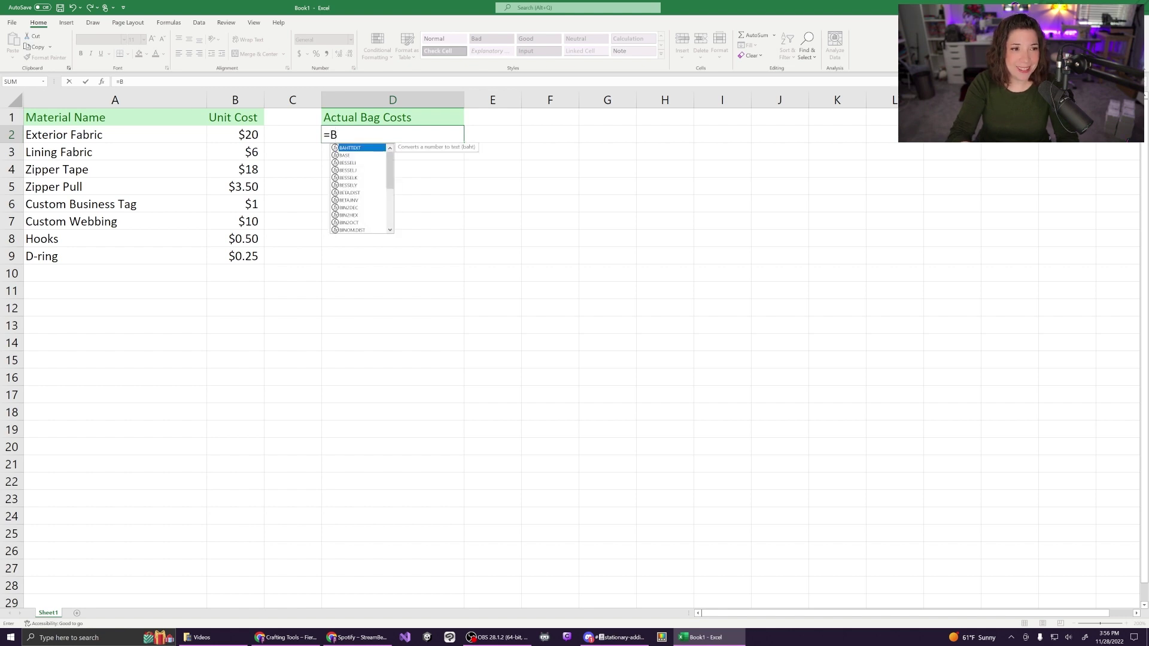
{"action": "type", "text": "2"}
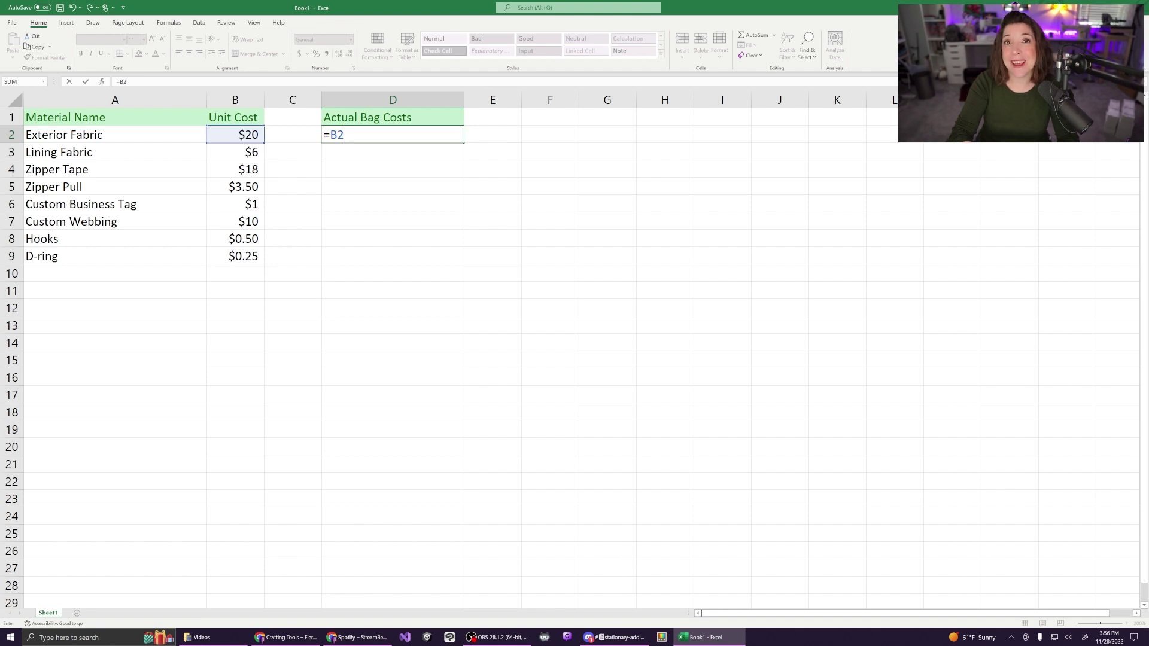
{"action": "type", "text": "*"}
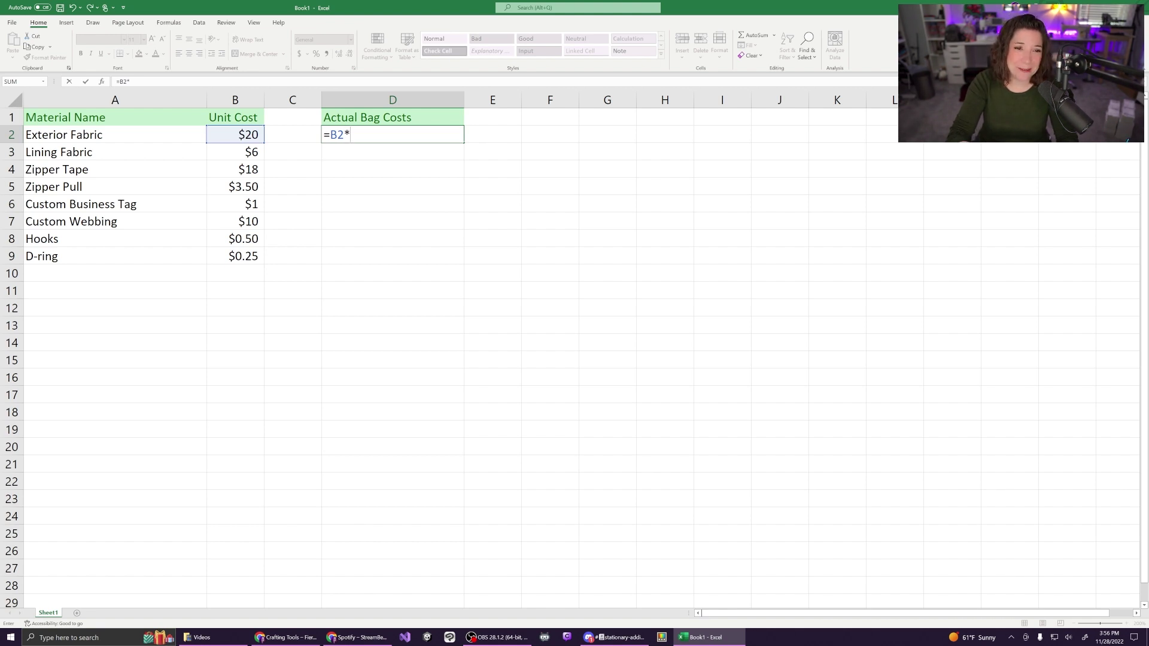
{"action": "type", "text": "(1/8)"}
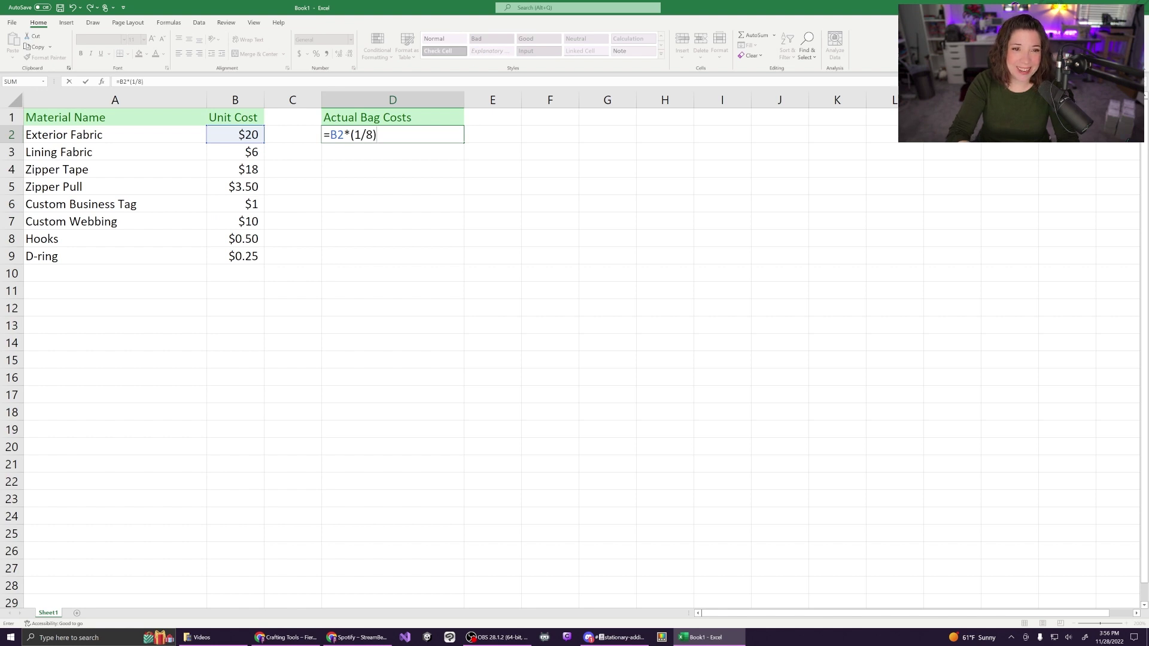
{"action": "key", "text": "Return"}
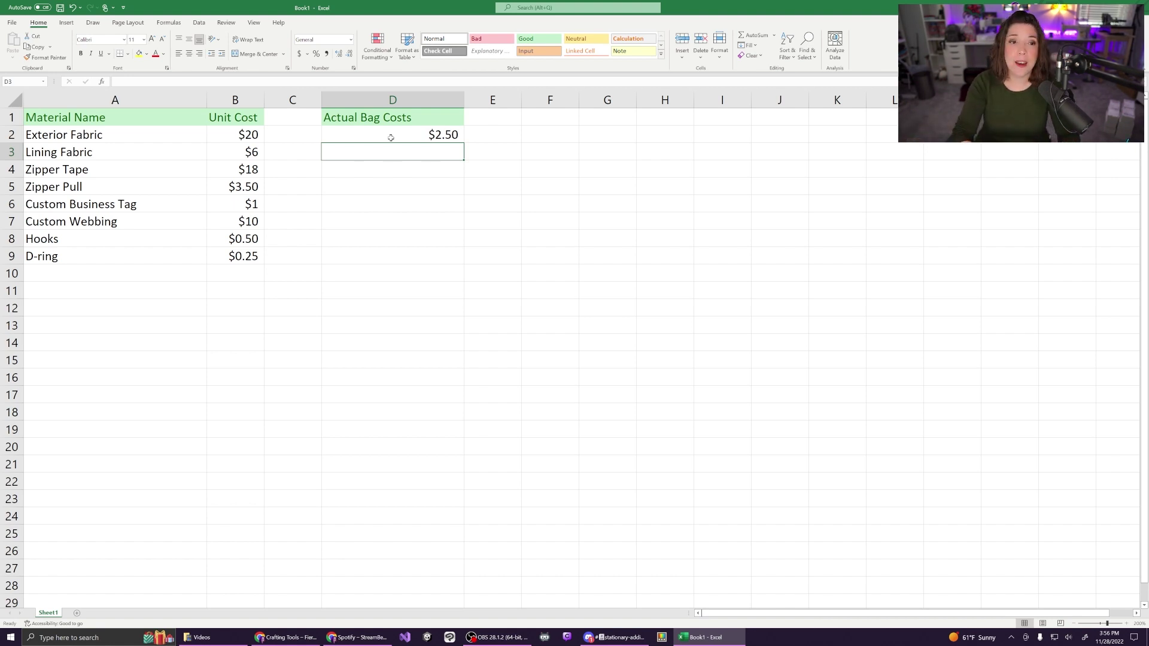
- Calculate the lining fabric's actual bag cost in D3 with the formula =(B3*(1/8))
{"action": "type", "text": "=("}
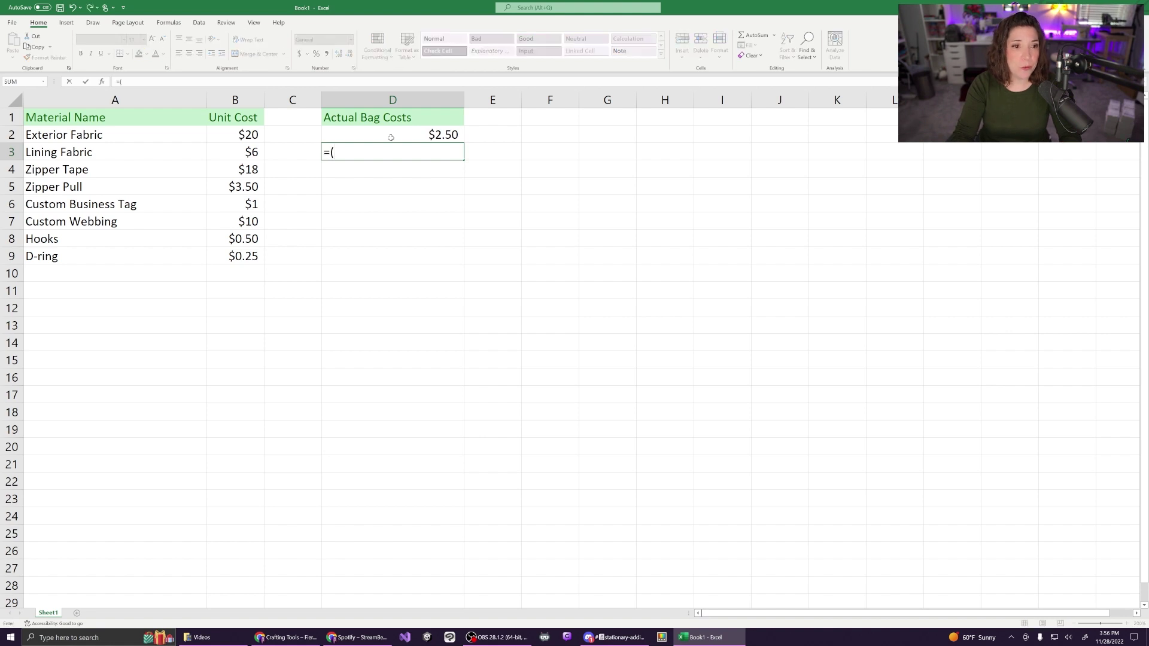
{"action": "type", "text": "B3"}
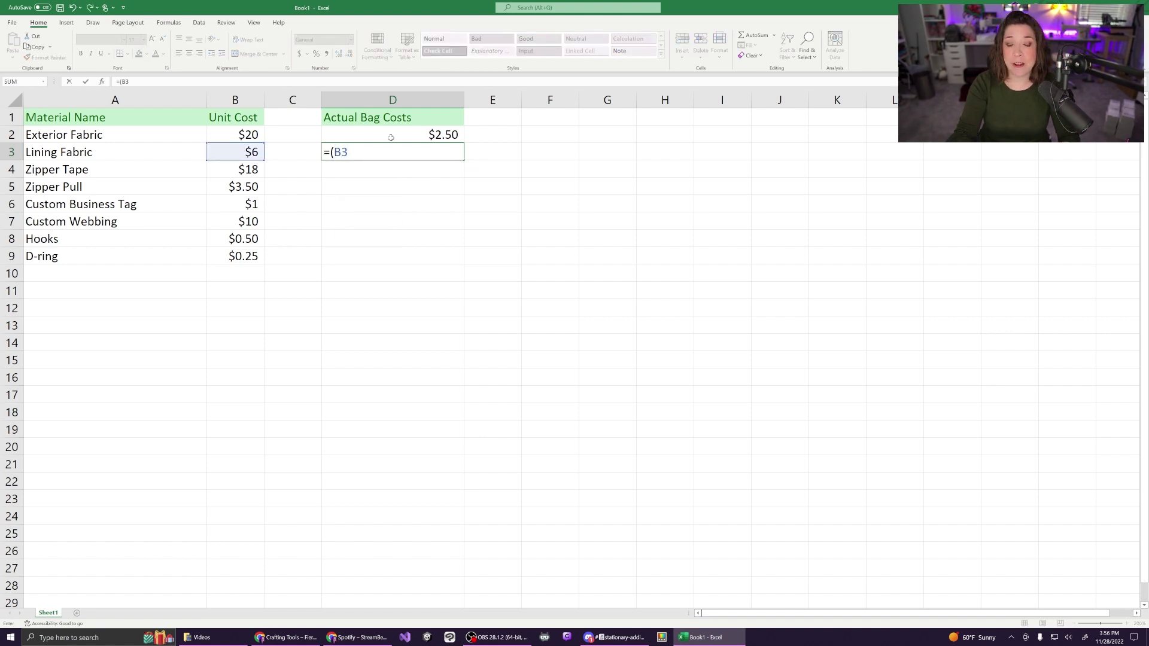
{"action": "type", "text": "*("}
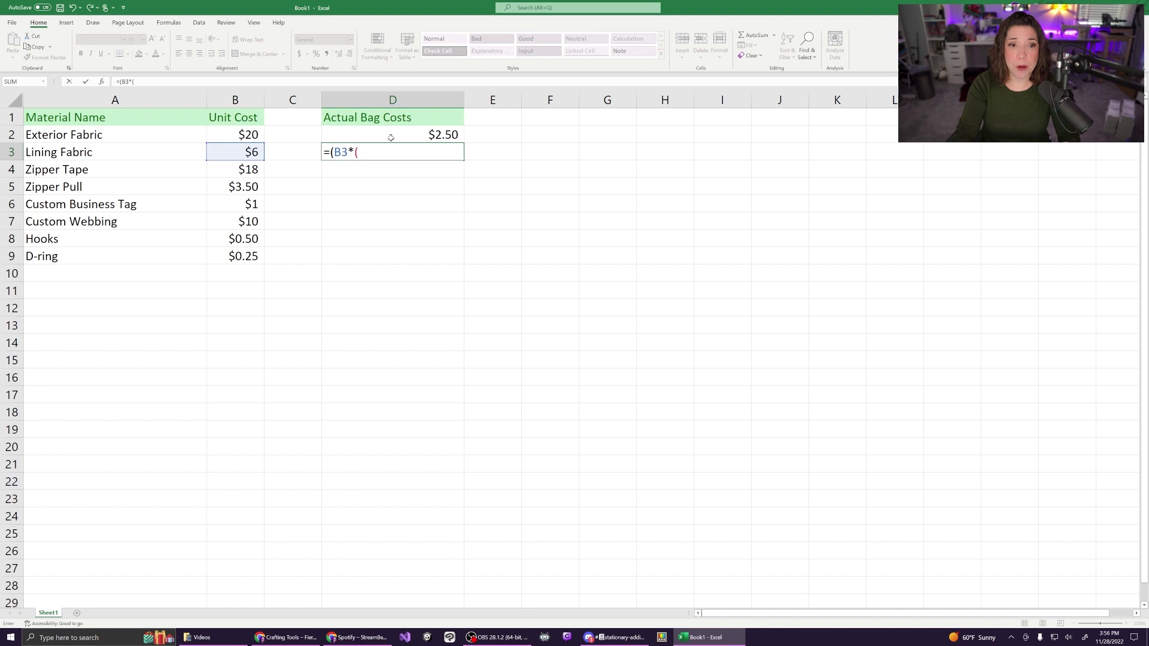
{"action": "type", "text": "1/8)"}
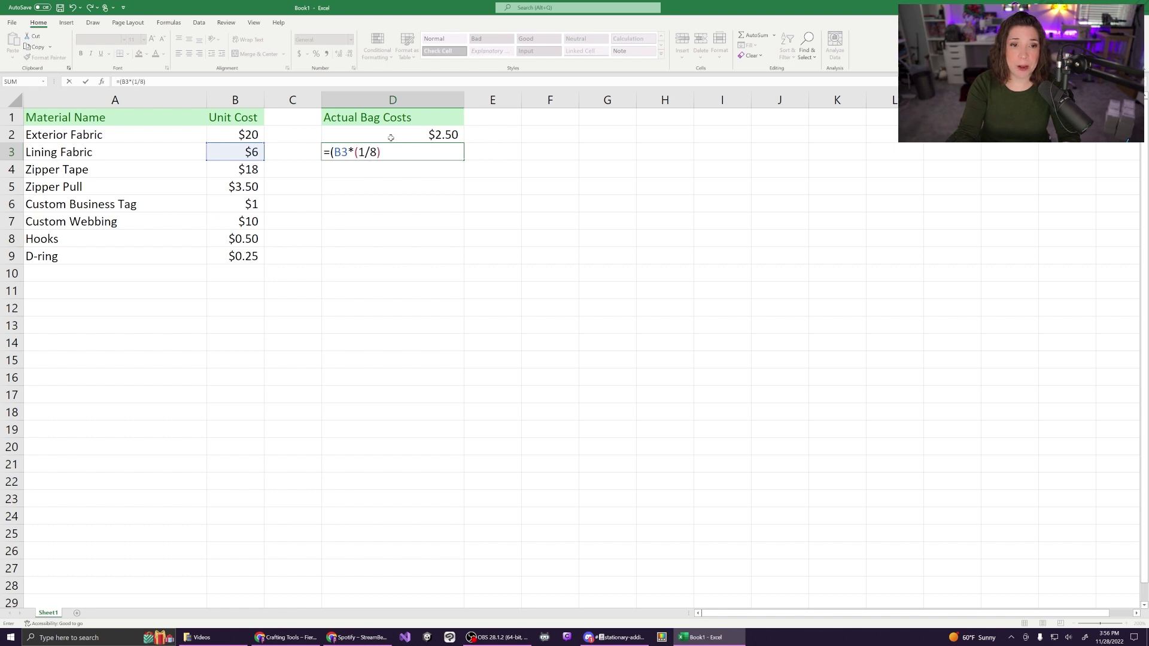
{"action": "type", "text": ")"}
{"action": "key", "text": "Return"}
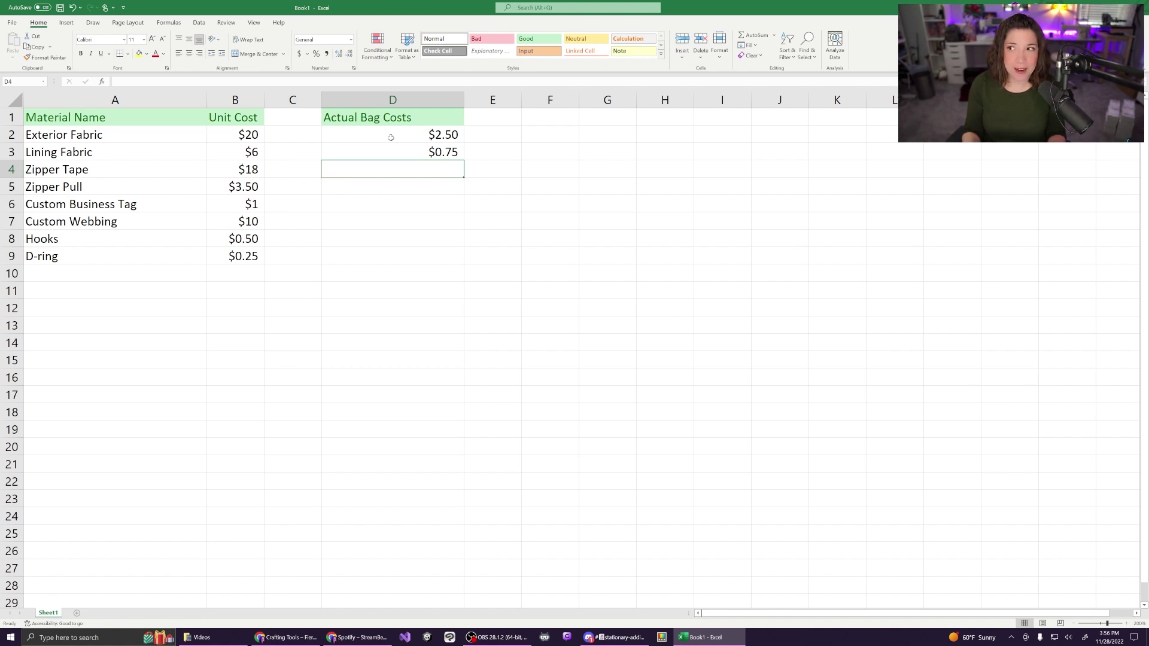
- Change the unit cost of Zipper Tape in B4 to $15
{"action": "left_click", "coordinate": [239, 173]}
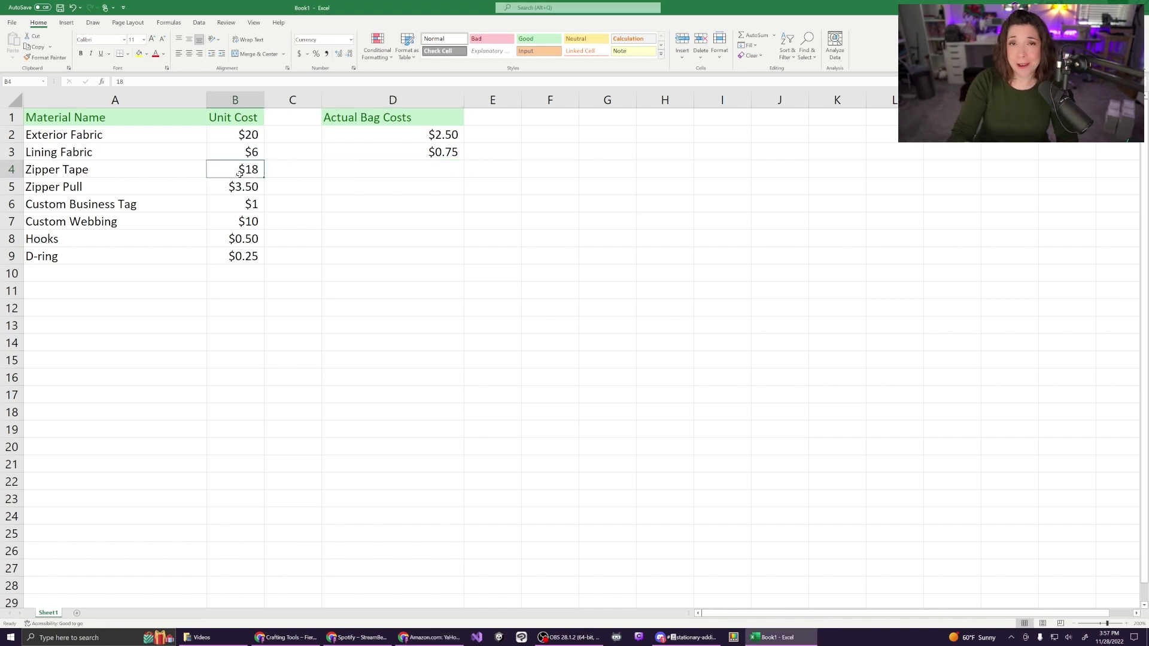
{"action": "type", "text": "$"}
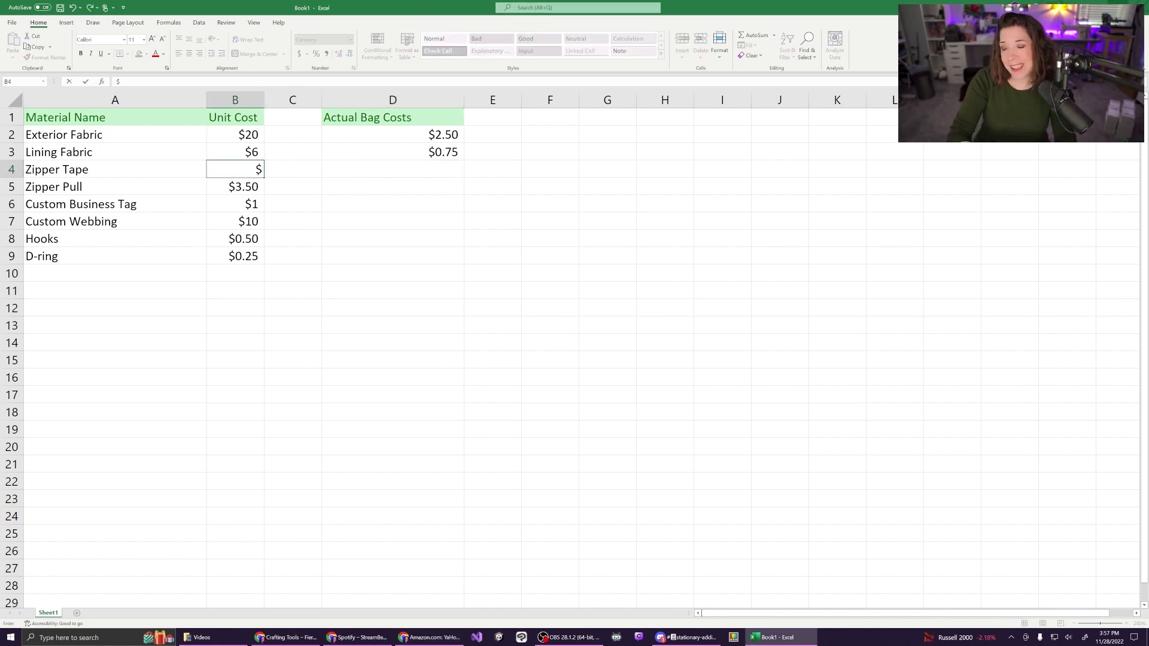
{"action": "type", "text": "15"}
{"action": "key", "text": "Tab"}
{"action": "key", "text": "Tab"}
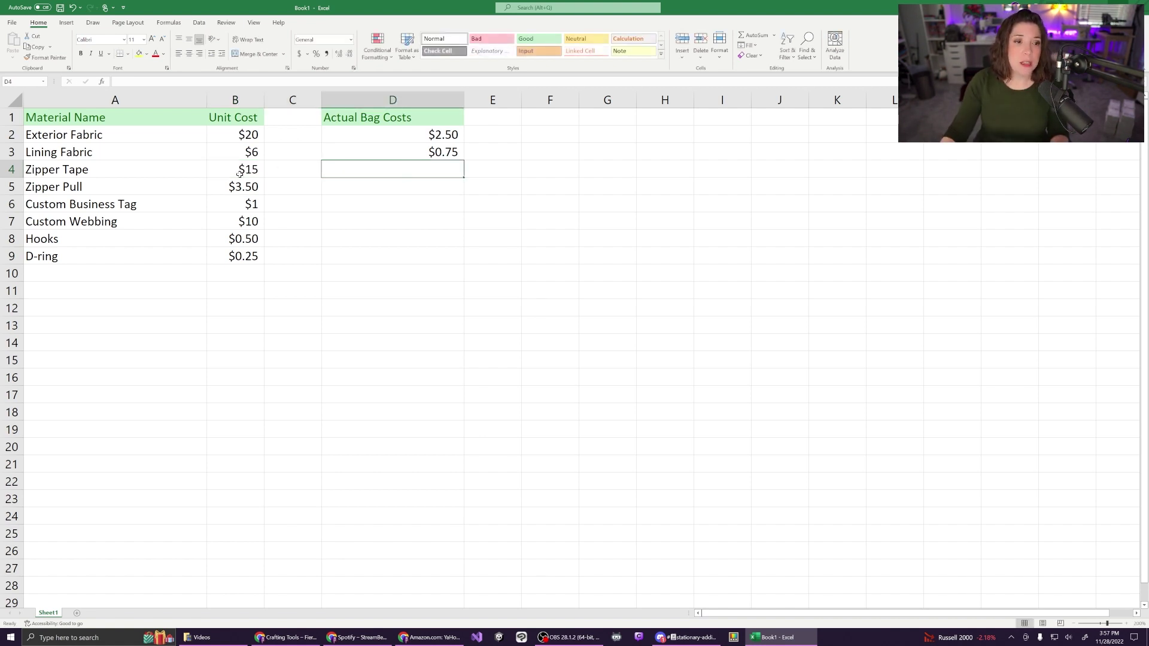
- Append the purchase quantity to the zipper tape's name in A4 so it reads "Zipper Tape (10yd)"
{"action": "double_click", "coordinate": [184, 174]}
{"action": "type", "text": "(10yd"}
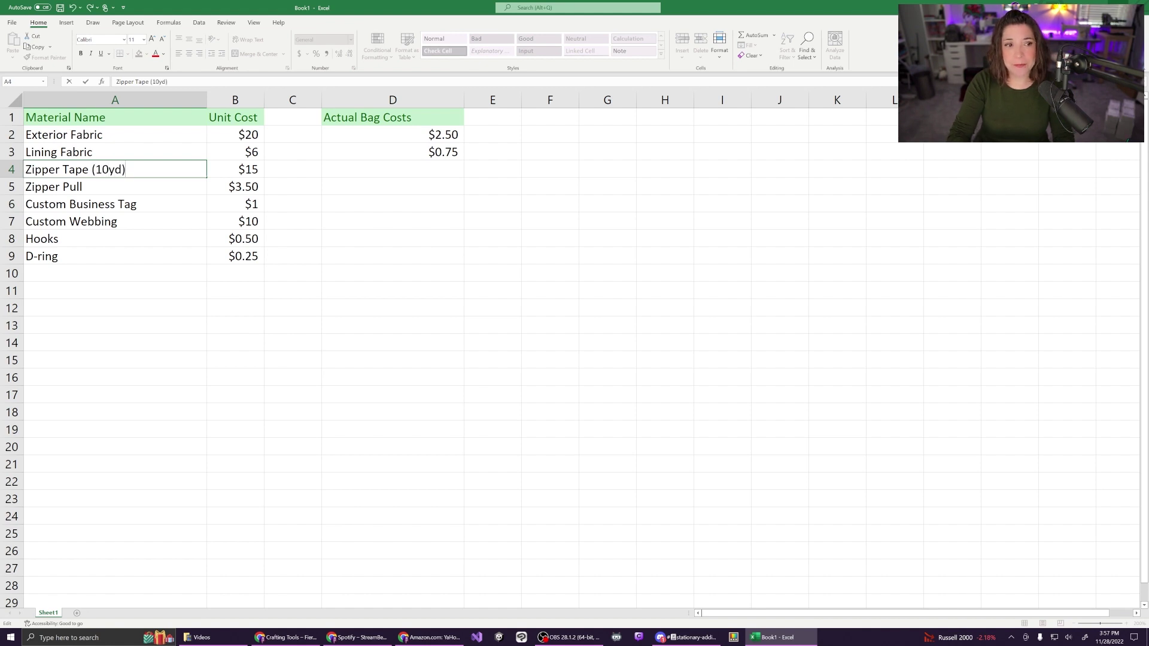
{"action": "type", "text": ")"}
{"action": "key", "text": "Return"}
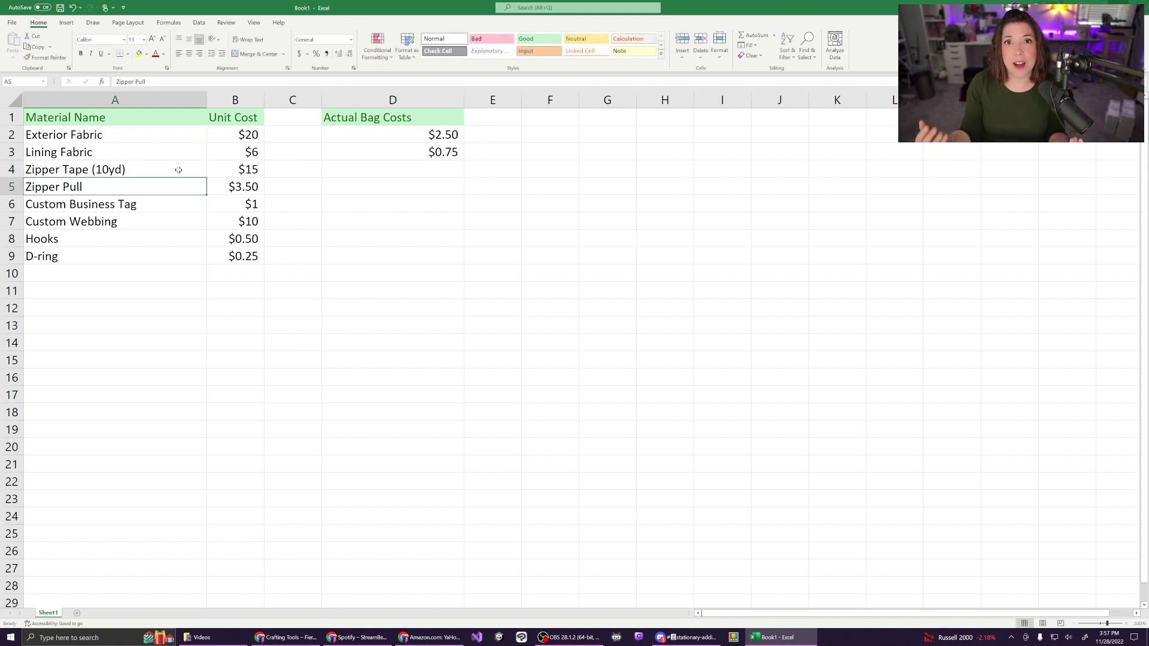
- Append "(1yd)" to the Exterior Fabric and Lining Fabric names in A2 and A3
{"action": "double_click", "coordinate": [172, 140]}
{"action": "type", "text": "("}
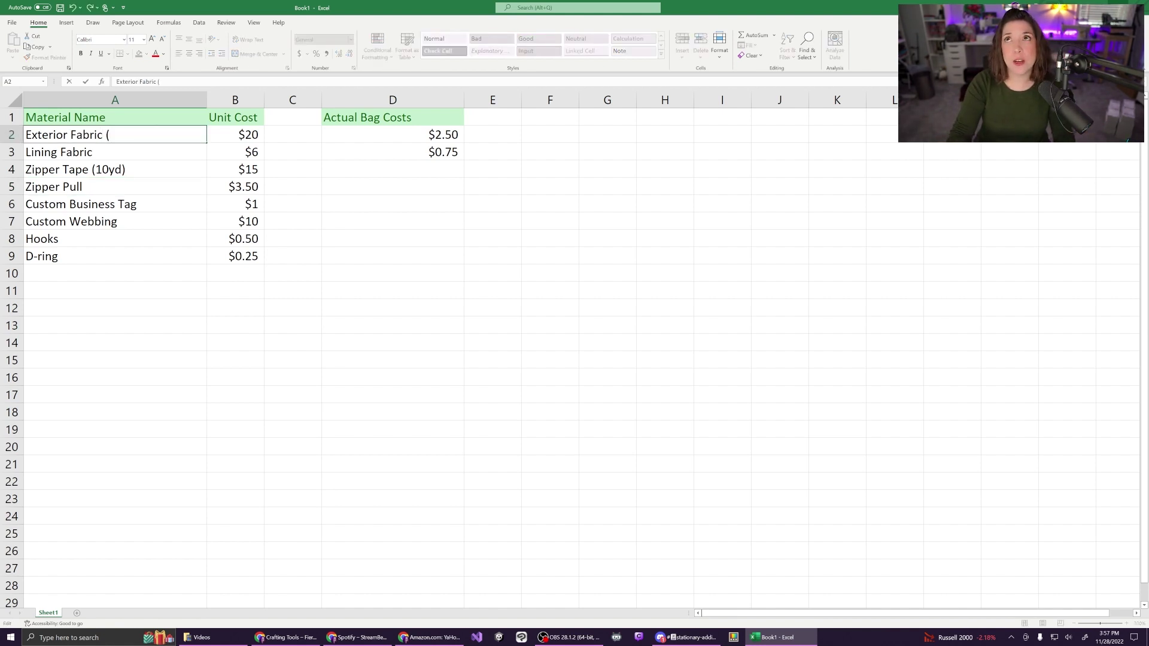
{"action": "type", "text": "1yd)"}
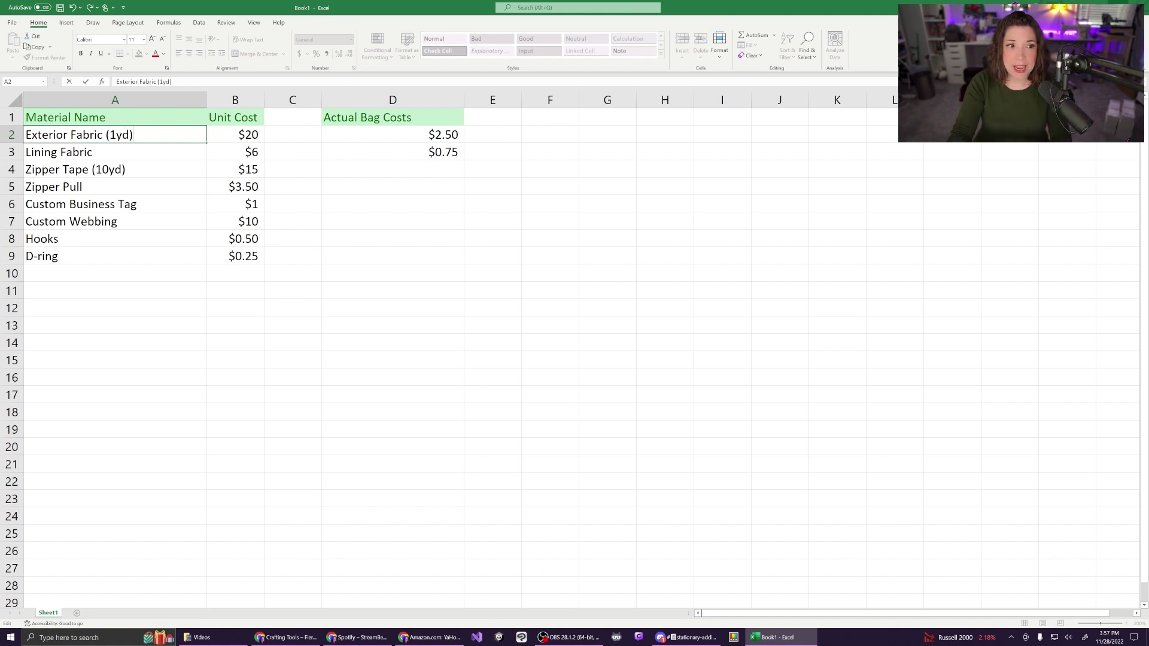
{"action": "key", "text": "Return"}
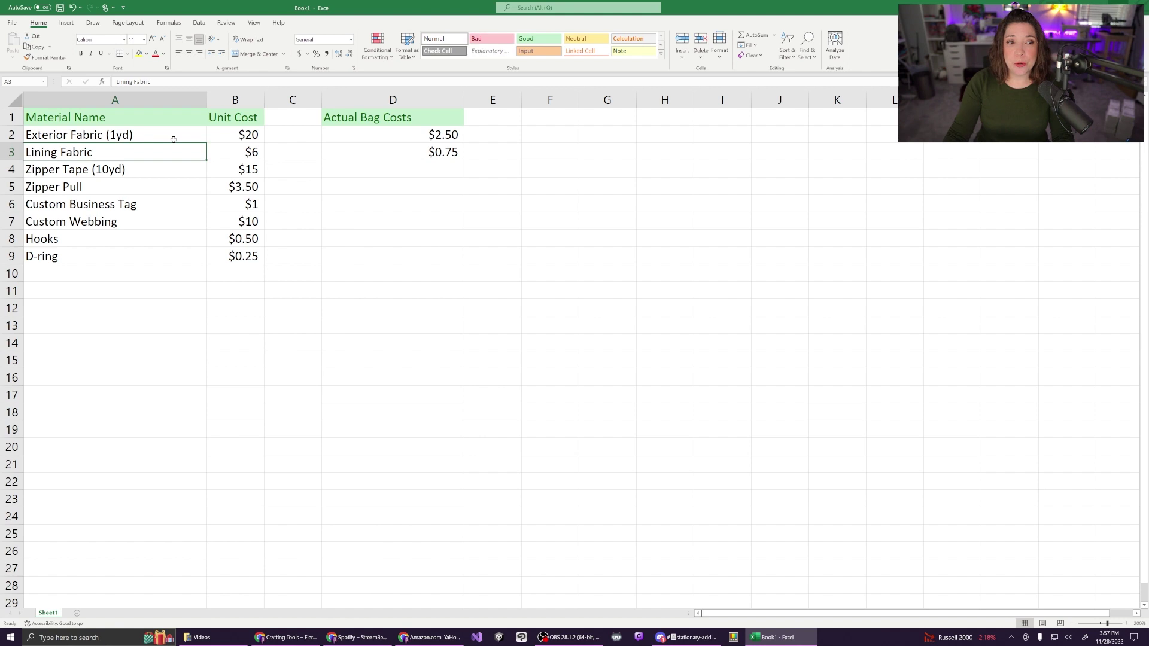
{"action": "type", "text": "(1yd)"}
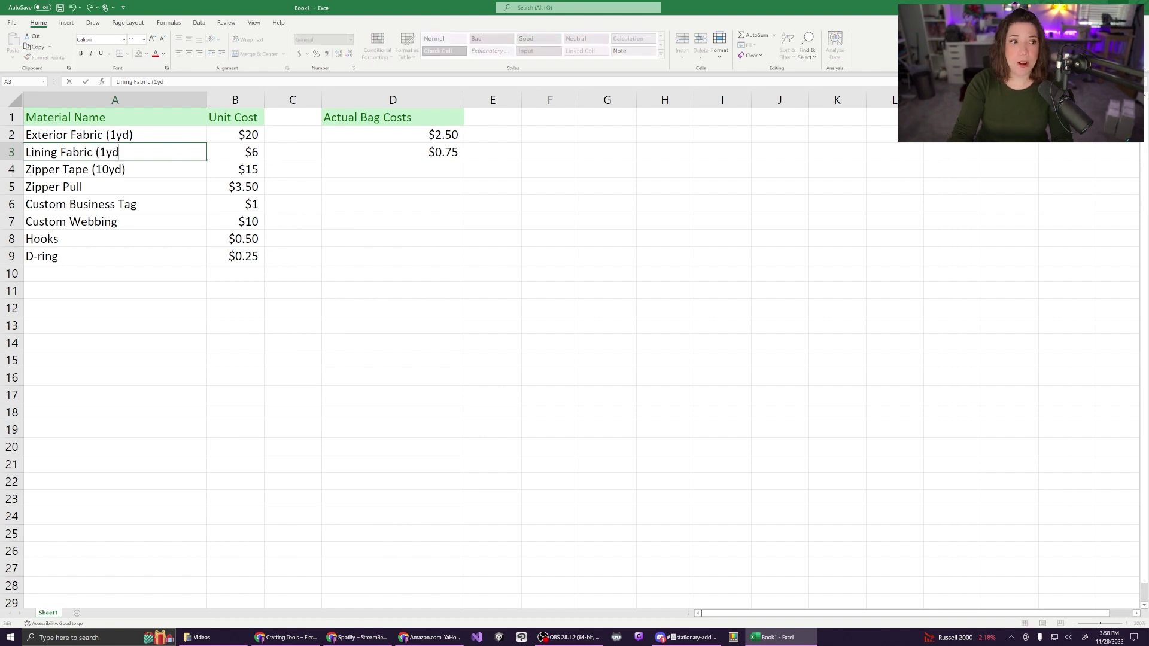
{"action": "key", "text": "Return"}
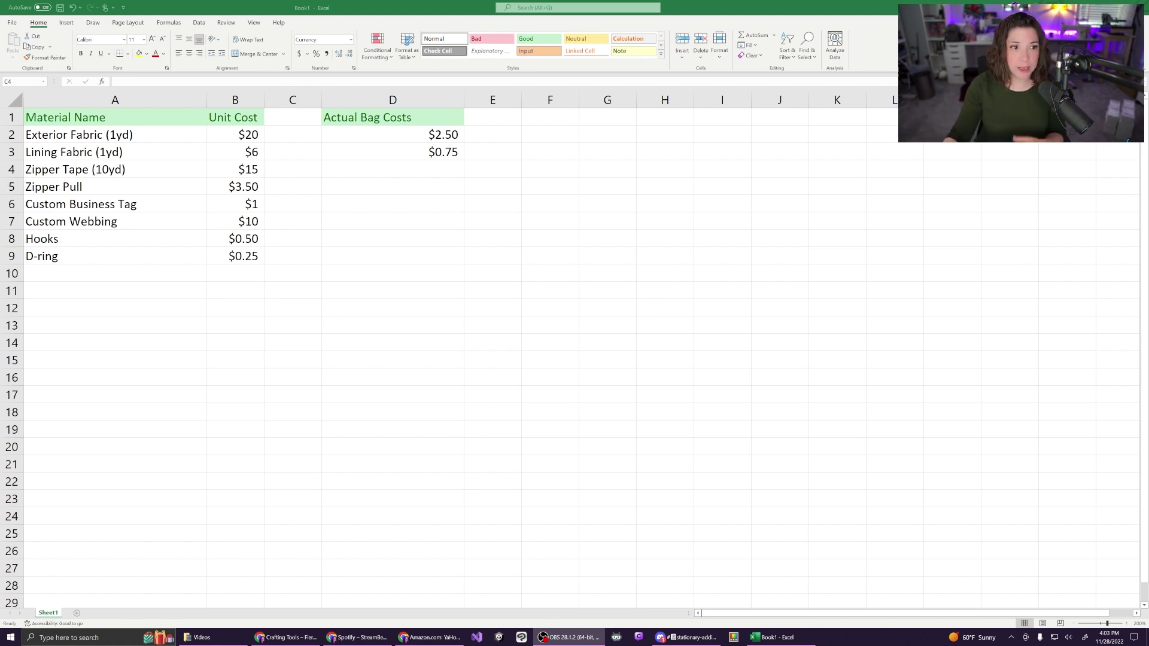
- Calculate the zipper tape's cost per yard in C4 with the formula =B4/10
{"action": "left_click", "coordinate": [287, 164]}
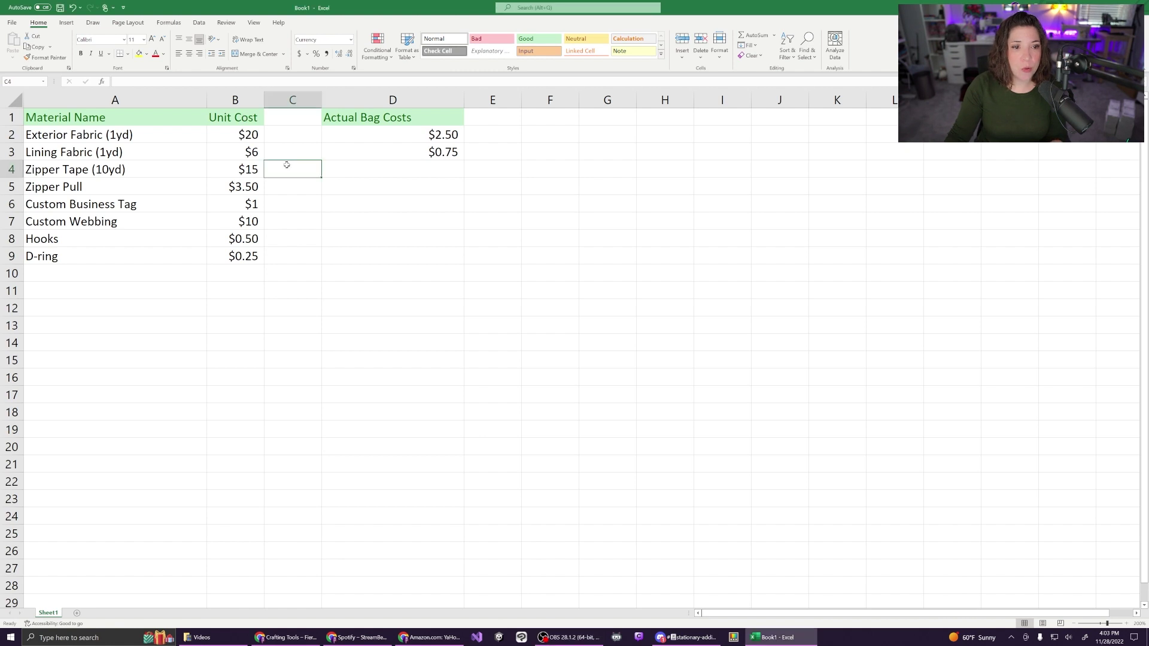
{"action": "type", "text": "=B4"}
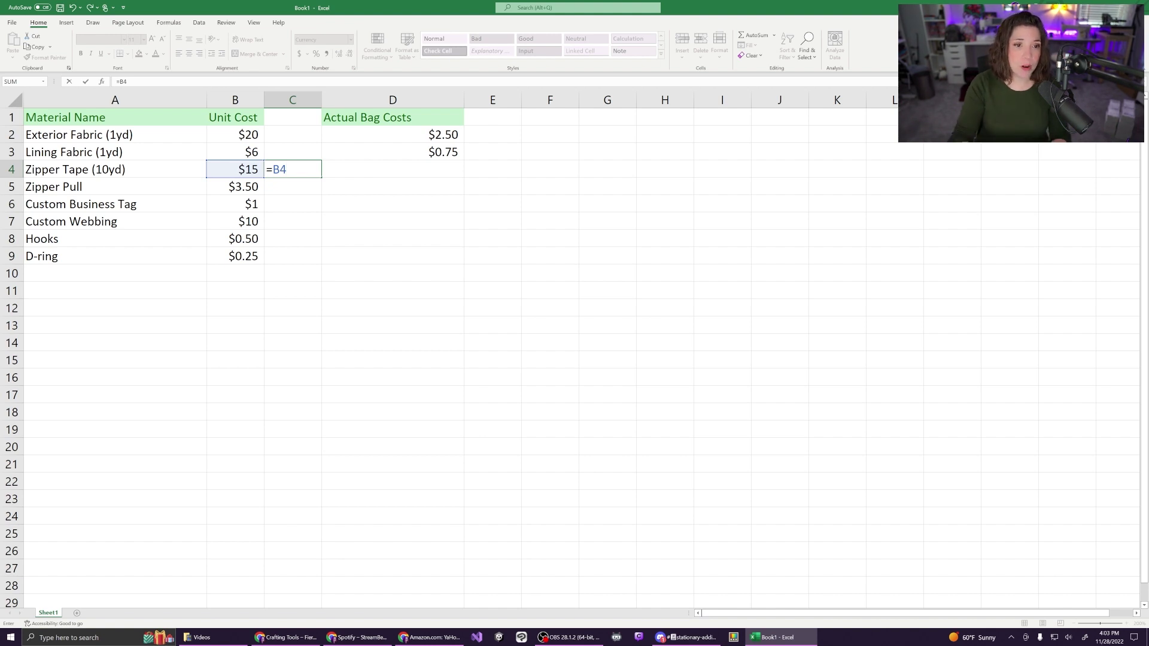
{"action": "type", "text": "/10"}
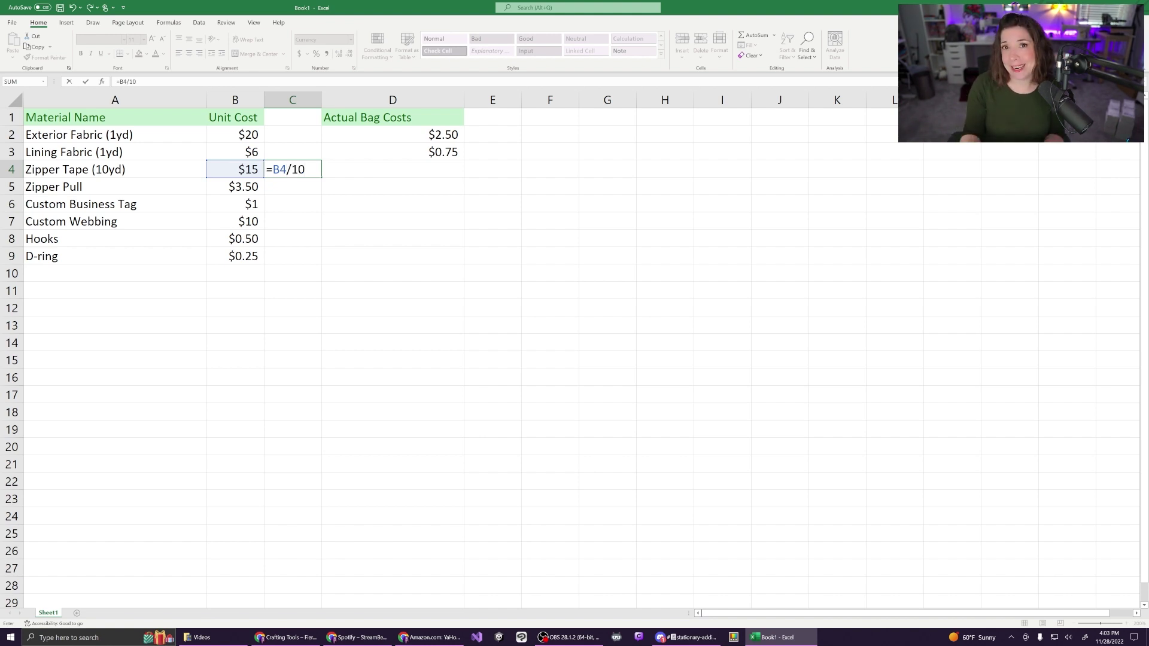
{"action": "key", "text": "Return"}
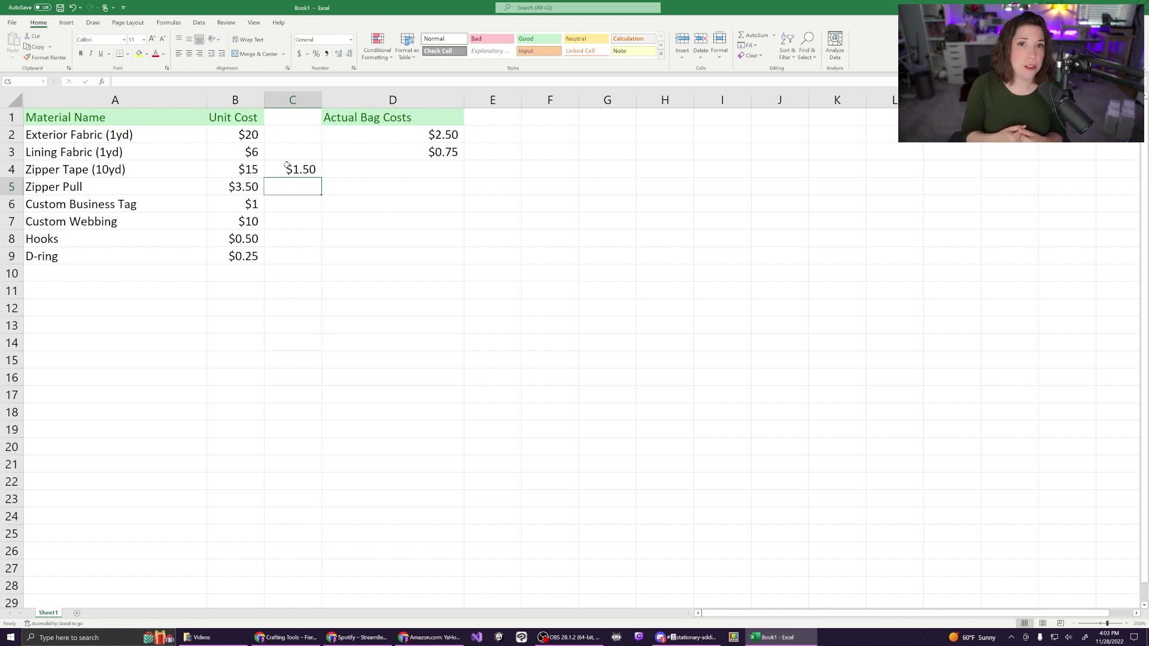
- Calculate the zipper tape's actual bag cost in D4 with the formula =(C4*(1/3))
{"action": "left_click", "coordinate": [355, 171]}
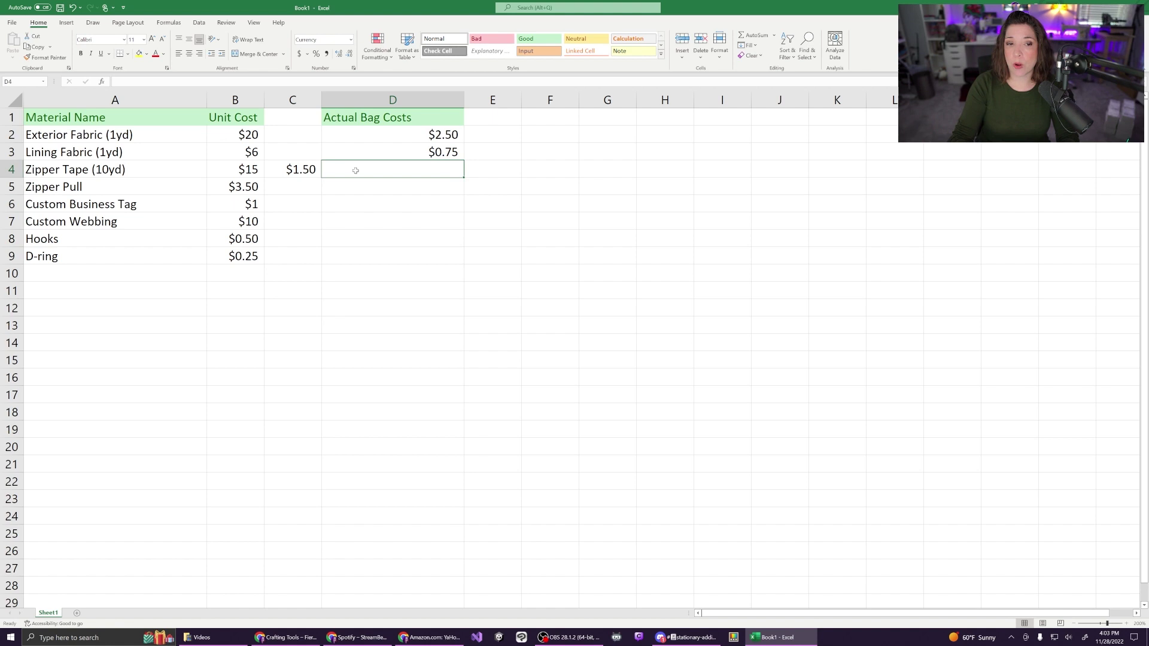
{"action": "type", "text": "=(B"}
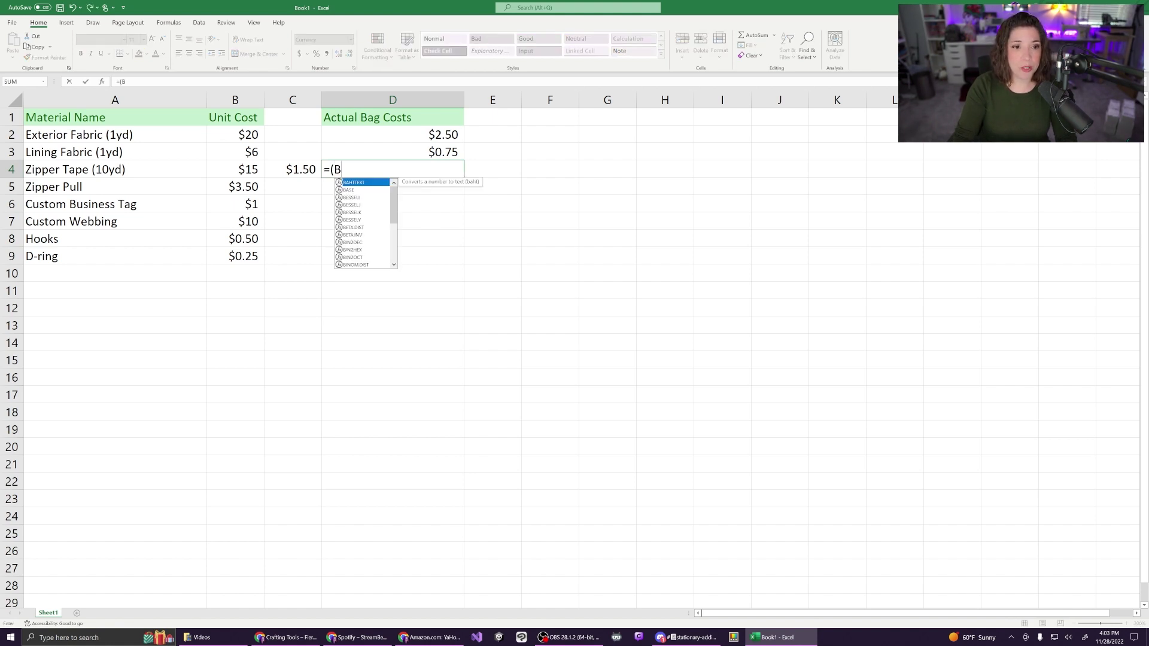
{"action": "key", "text": "BackSpace"}
{"action": "type", "text": "C4"}
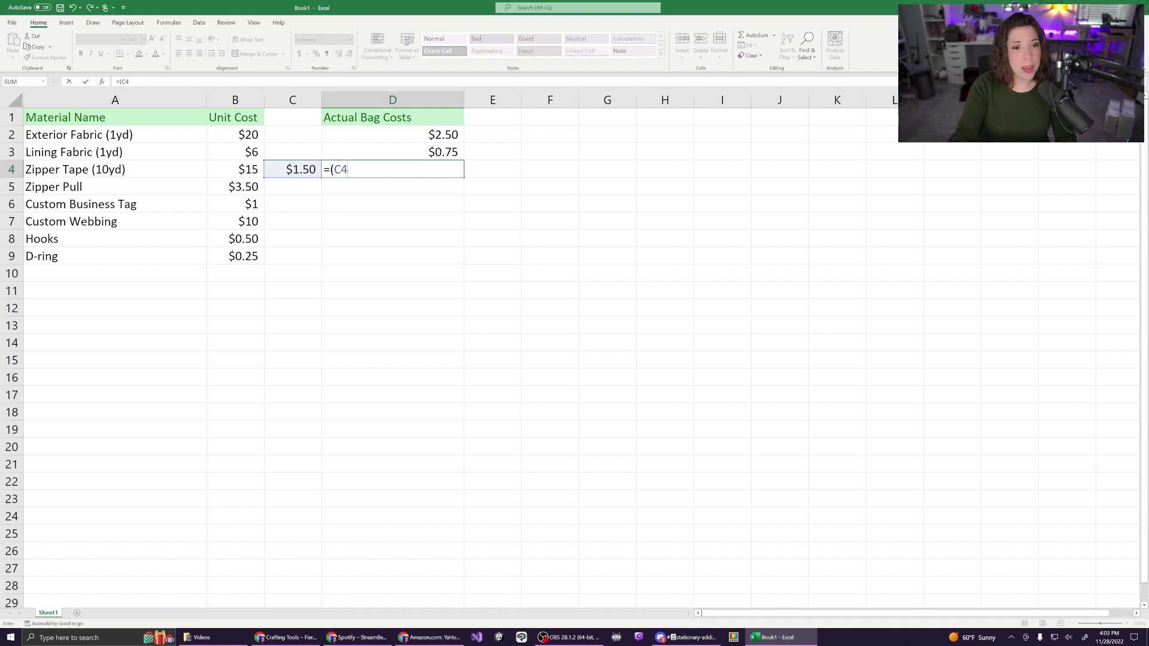
{"action": "type", "text": "/"}
{"action": "key", "text": "BackSpace"}
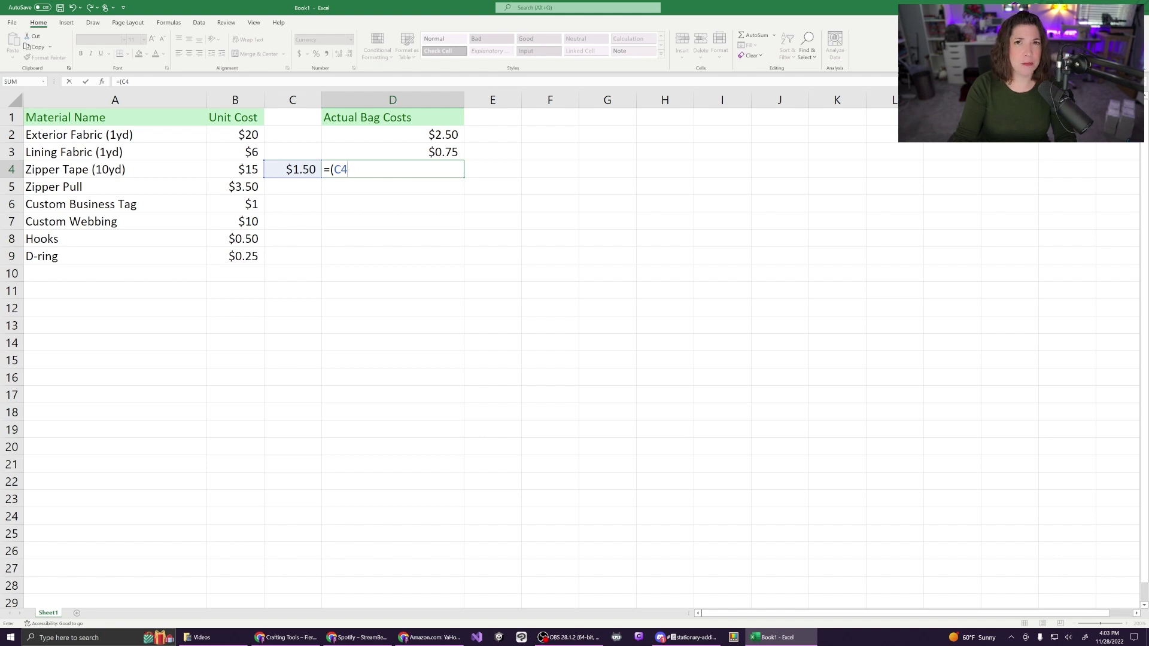
{"action": "type", "text": "*4:"}
{"action": "scroll", "coordinate": [356, 170], "scroll_direction": "right", "scroll_amount": 3}
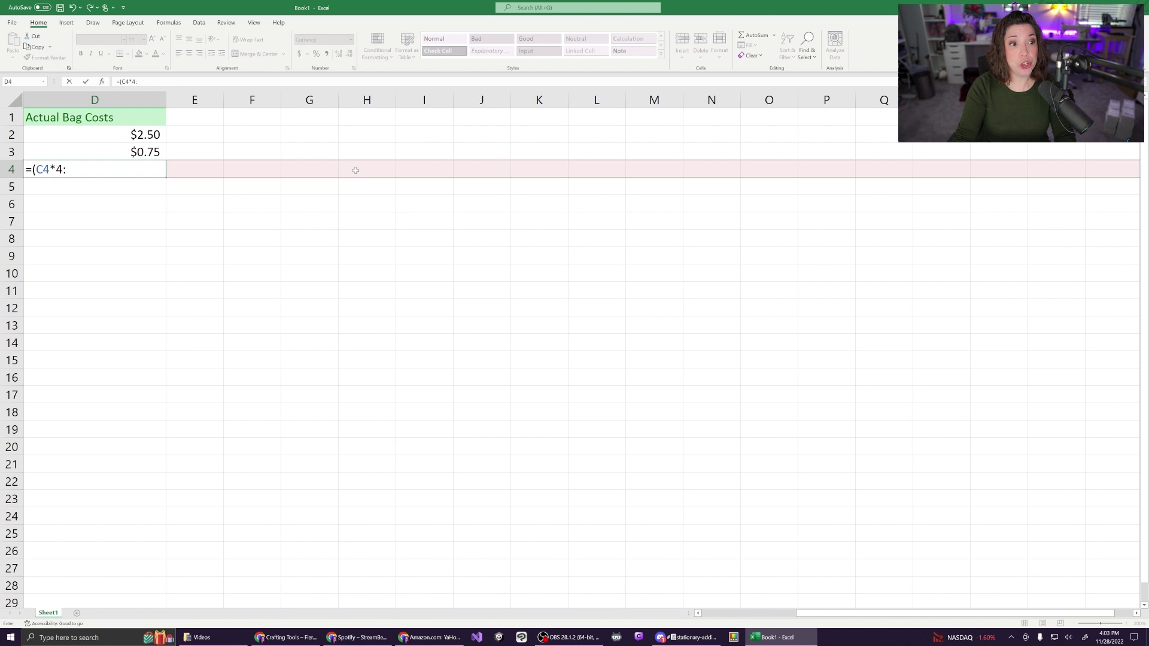
{"action": "key", "text": "BackSpace"}
{"action": "key", "text": "BackSpace"}
{"action": "key", "text": "Left"}
{"action": "key", "text": "Left"}
{"action": "key", "text": "Left"}
{"action": "key", "text": "F2"}
{"action": "key", "text": "shift+Left"}
{"action": "key", "text": "shift+Left"}
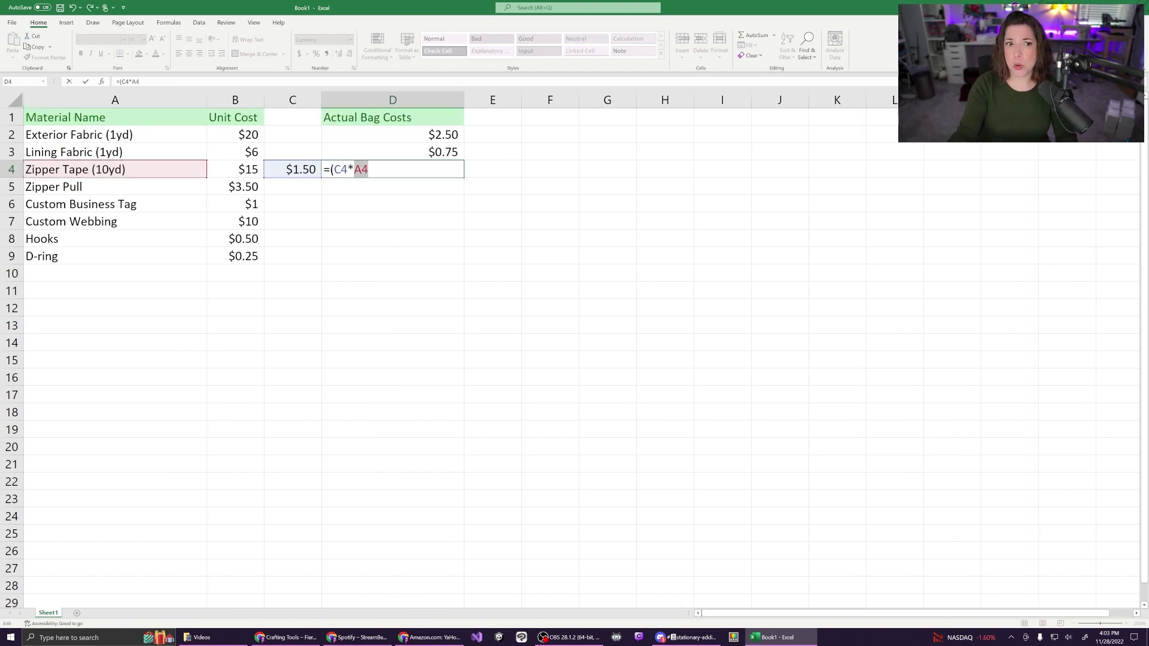
{"action": "key", "text": "BackSpace"}
{"action": "type", "text": "("}
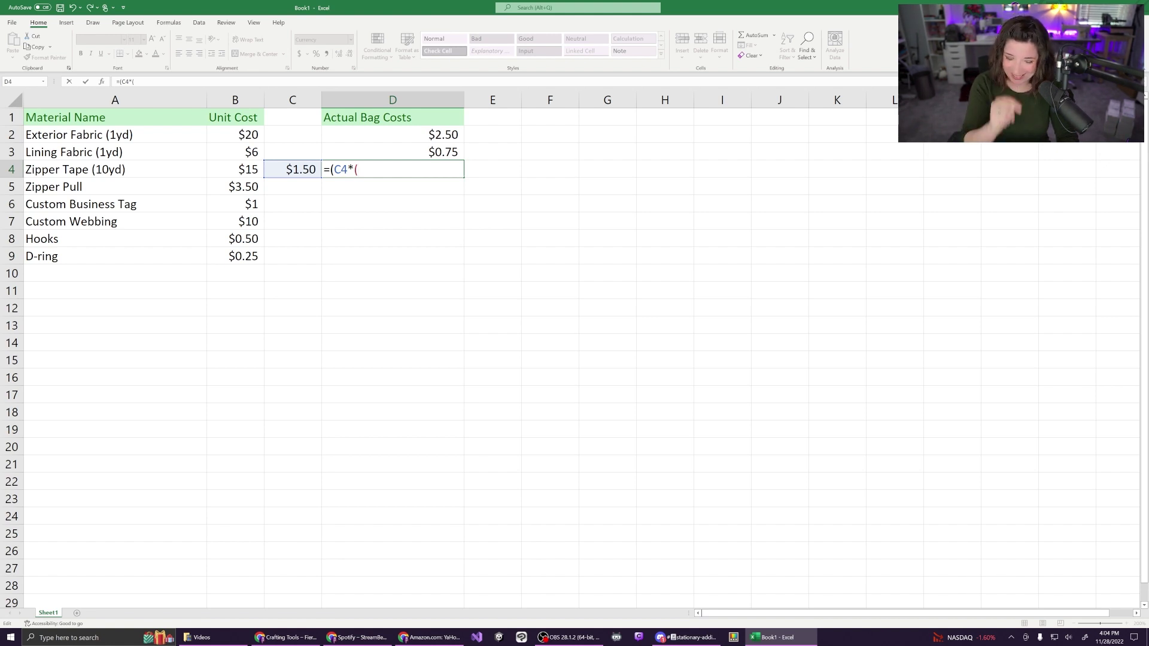
{"action": "type", "text": "2/3))"}
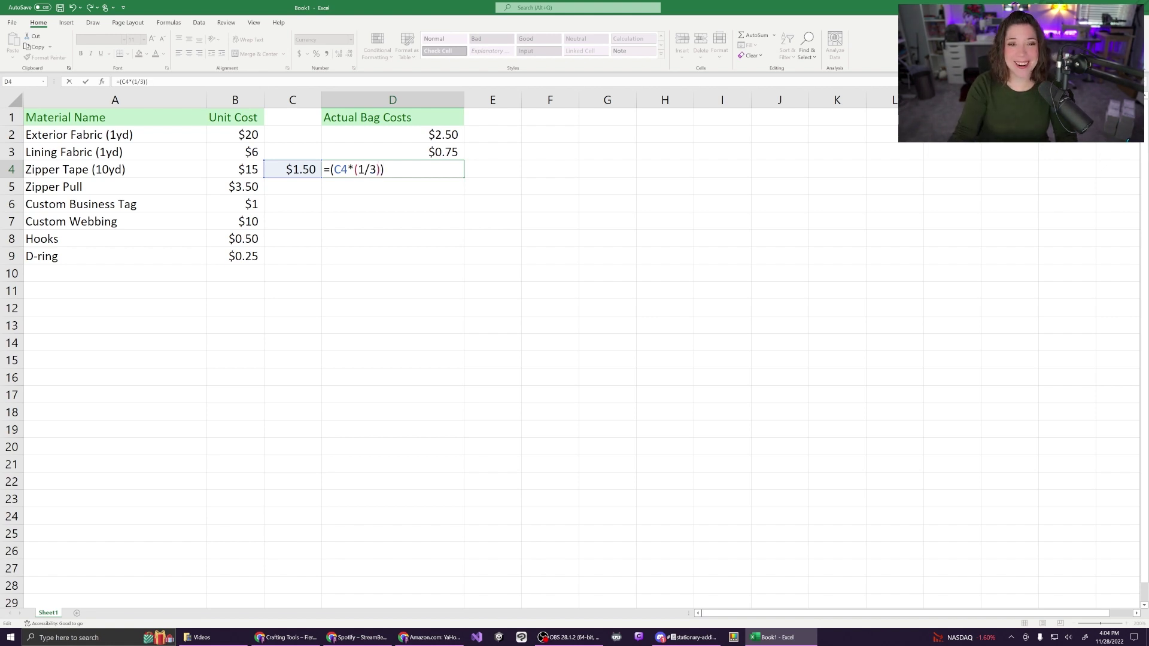
{"action": "key", "text": "Return"}
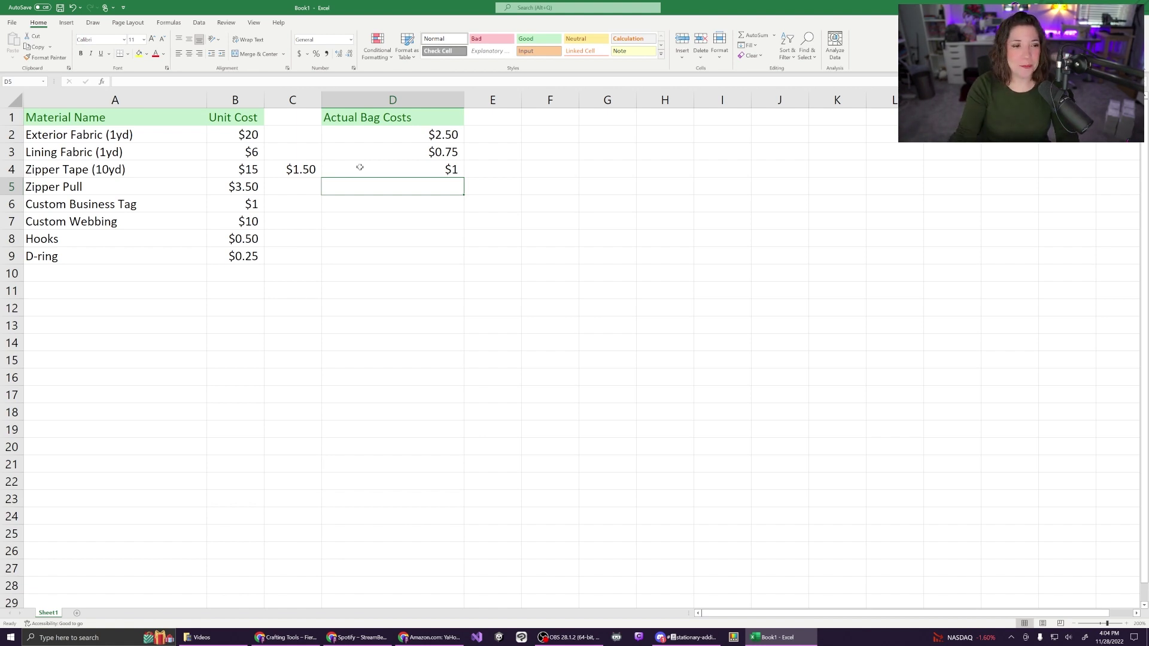
- Carry the unit costs of the Zipper Pull and Custom Business Tag into D5 and D6 with =B5 and =B6
{"action": "type", "text": "="}
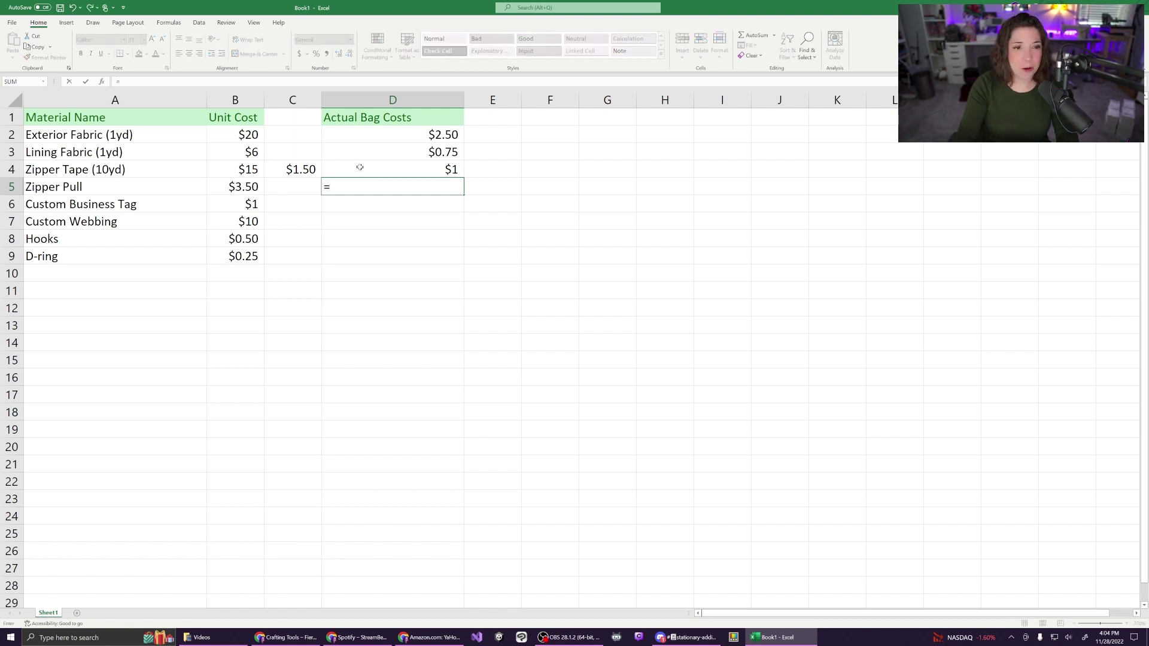
{"action": "type", "text": "B5"}
{"action": "key", "text": "Return"}
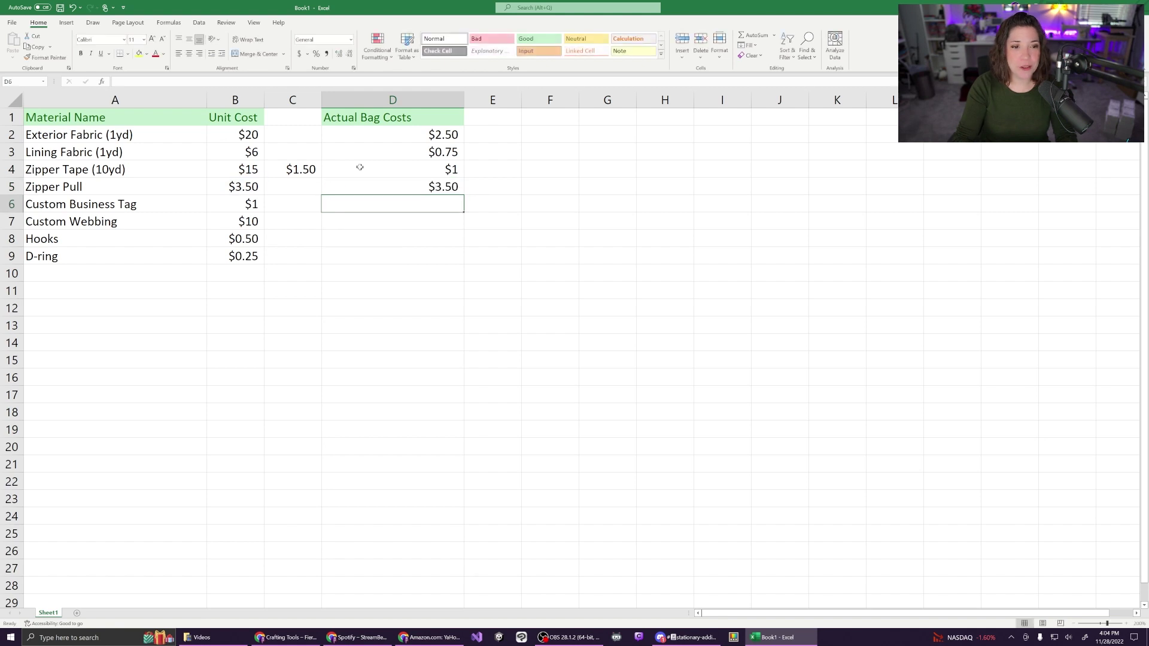
{"action": "type", "text": "="}
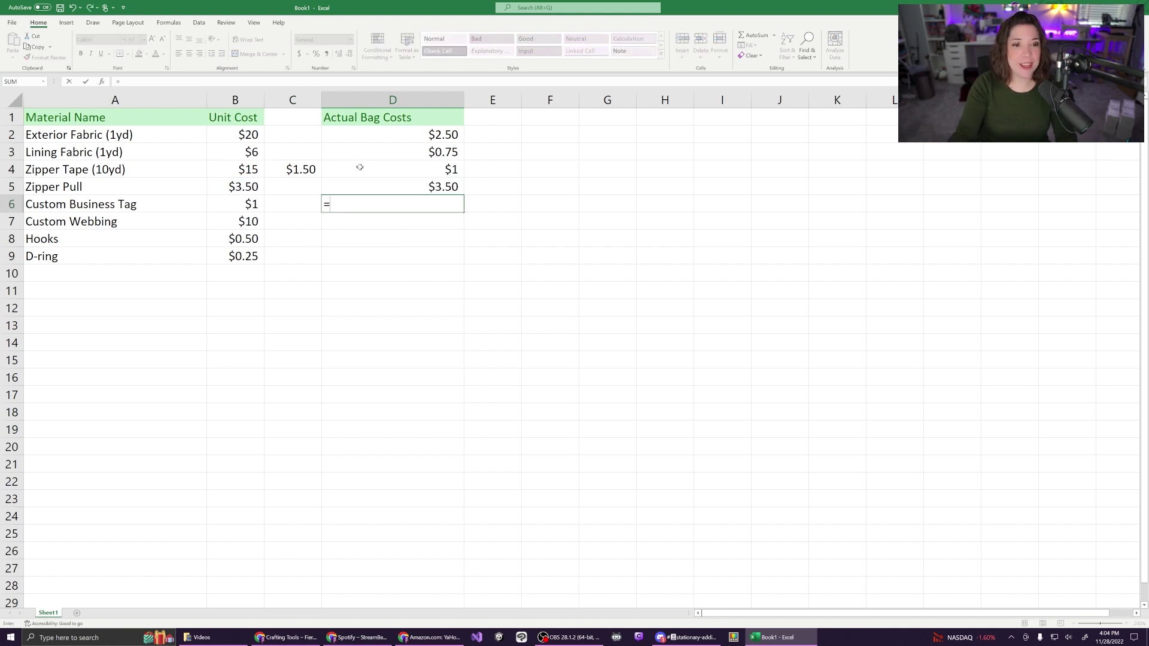
{"action": "type", "text": "B"}
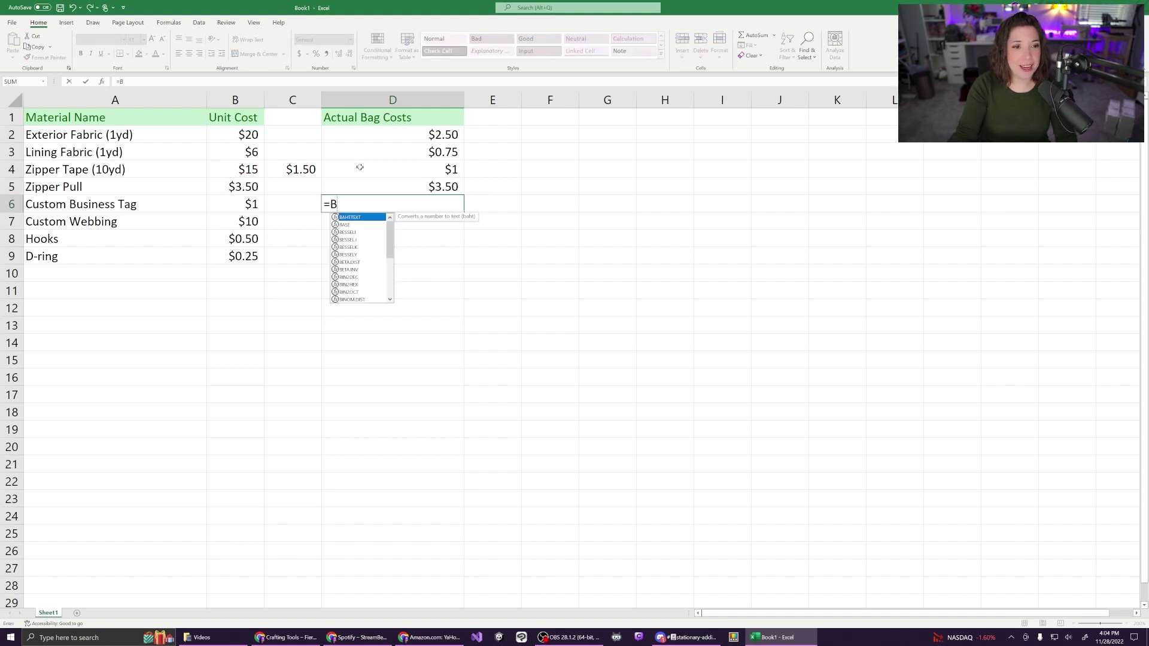
{"action": "type", "text": "6"}
{"action": "key", "text": "Return"}
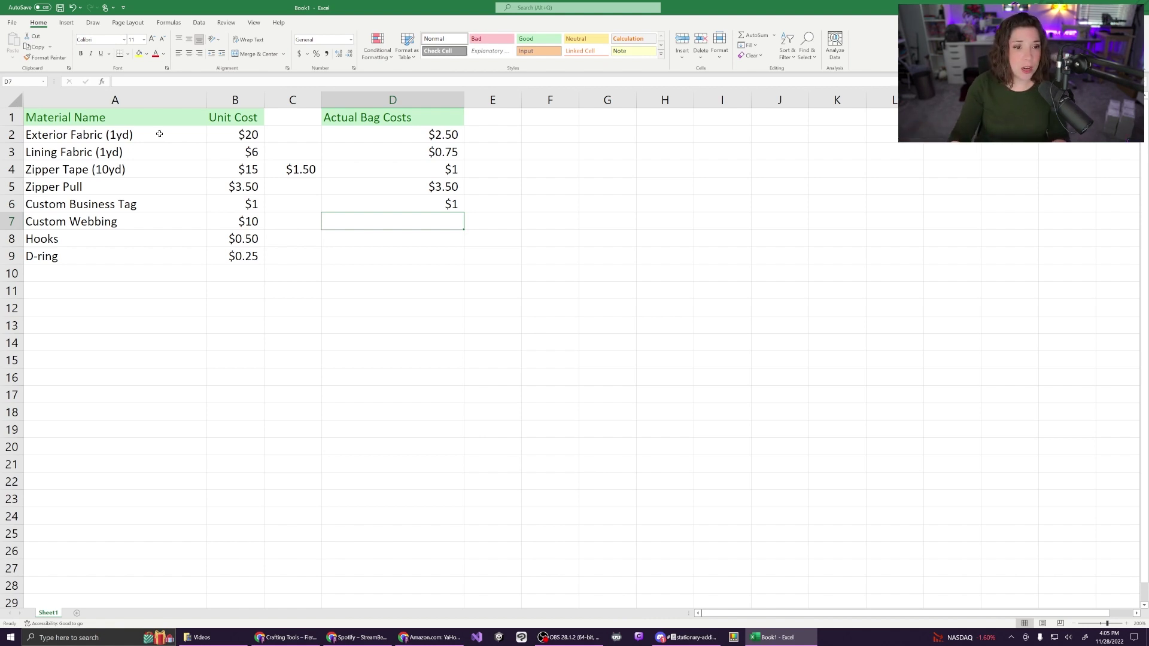
{"action": "key", "text": "Left"}
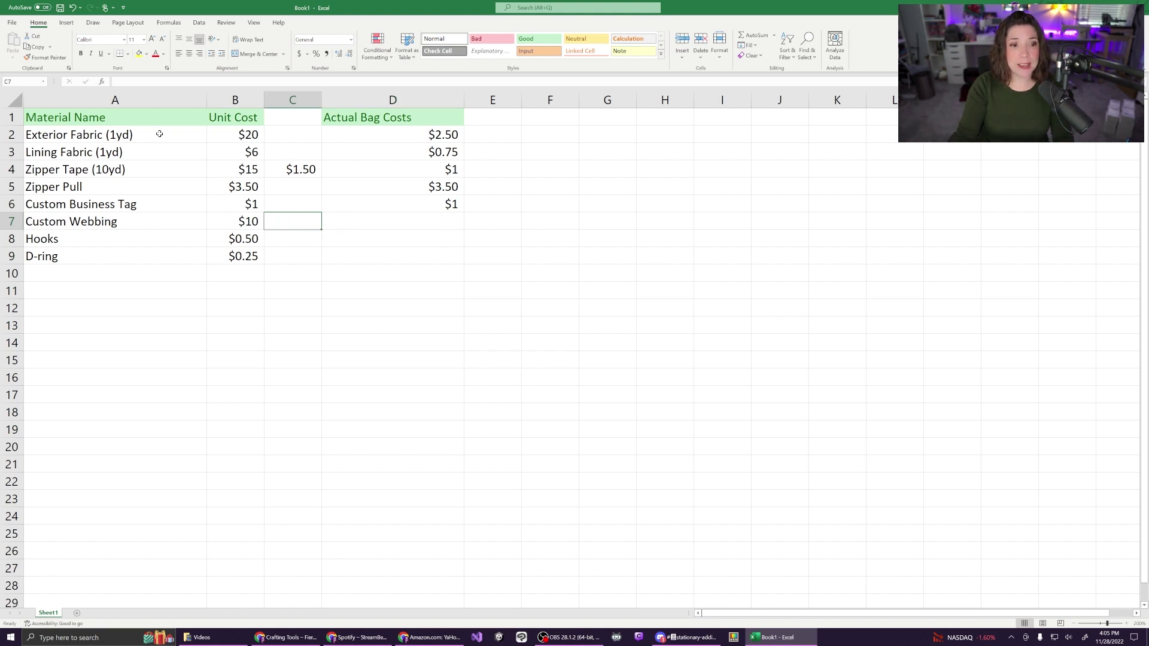
{"action": "type", "text": "10"}
{"action": "key", "text": "BackSpace"}
{"action": "key", "text": "BackSpace"}
{"action": "type", "text": "8"}
{"action": "key", "text": "BackSpace"}
{"action": "type", "text": "B7"}
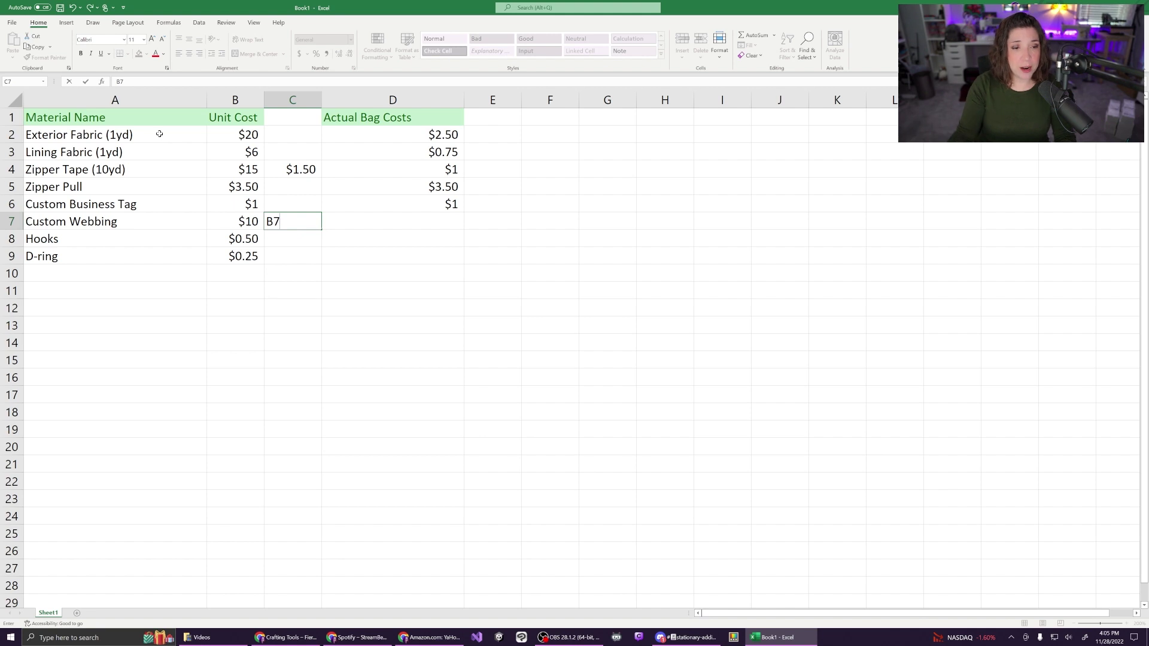
{"action": "key", "text": "Left"}
{"action": "key", "text": "Left"}
{"action": "key", "text": "Right"}
{"action": "key", "text": "Right"}
{"action": "key", "text": "Delete"}
- Divide the Custom Webbing's unit cost by 3 in C7 with the formula =B7/3
{"action": "type", "text": "="}
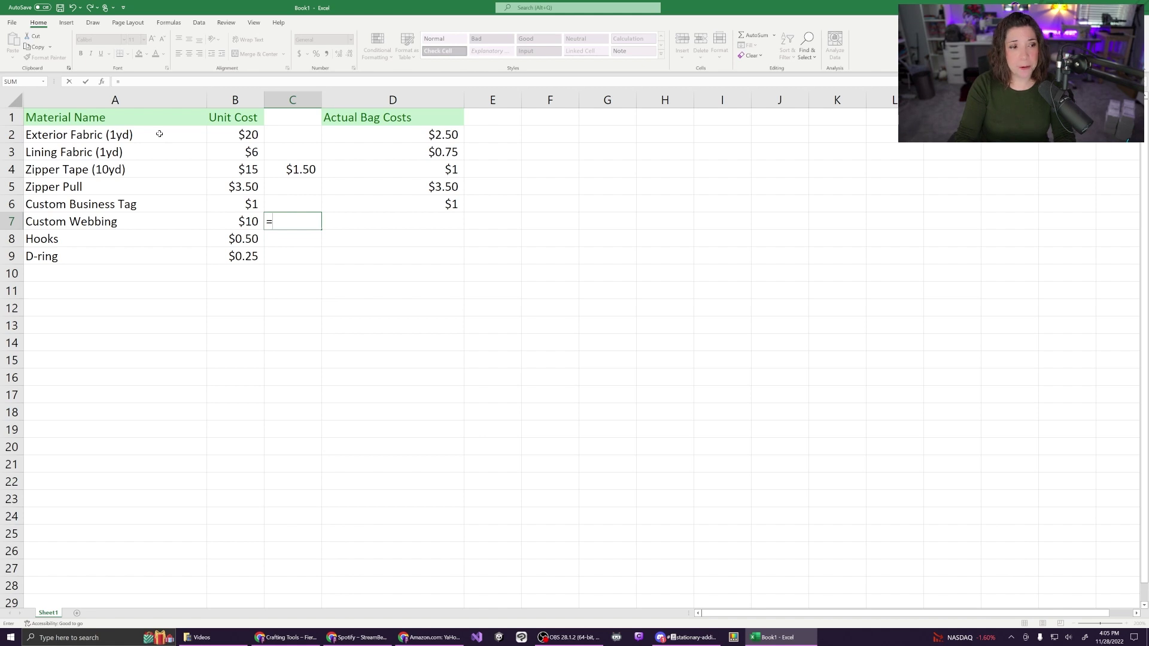
{"action": "key", "text": "Left"}
{"action": "type", "text": "/3"}
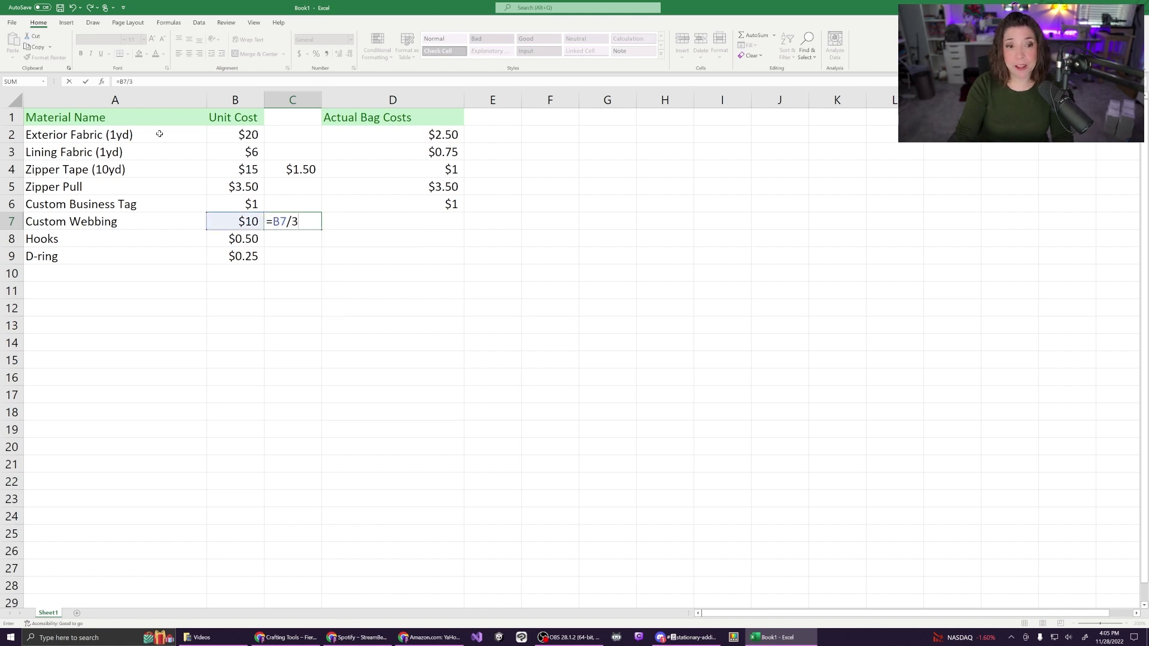
{"action": "key", "text": "Return"}
{"action": "key", "text": "Up"}
{"action": "key", "text": "Right"}
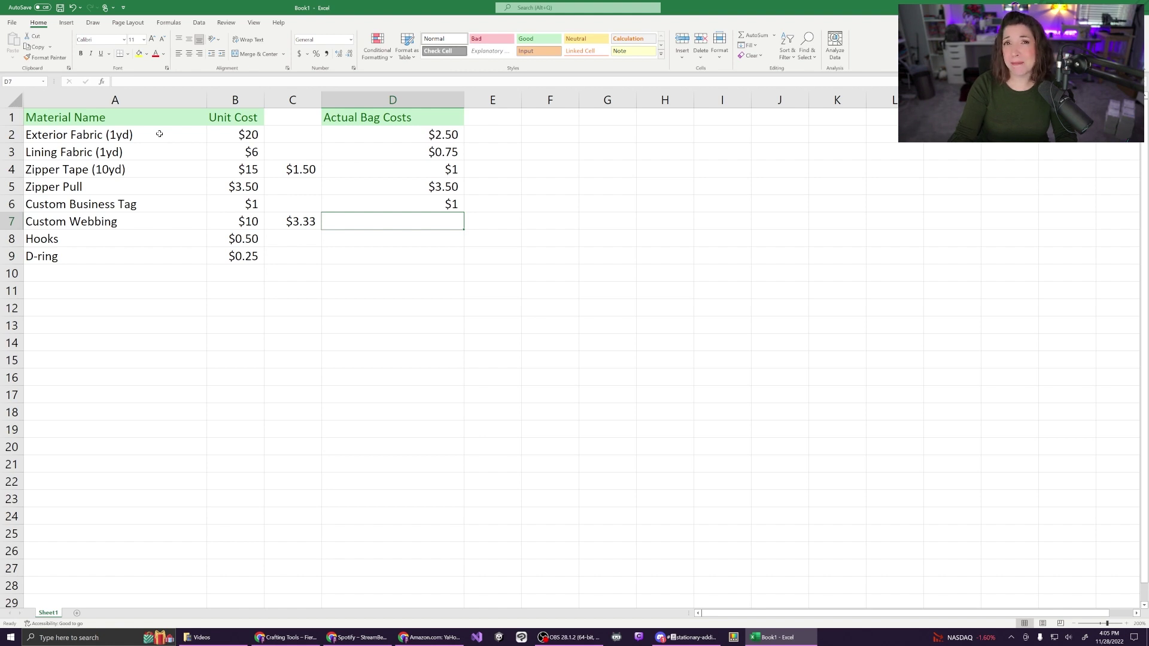
- Try changing the fraction in the zipper tape's cost formula in D4 to 1/4, and restore it to 1/3
{"action": "key", "text": "Up"}
{"action": "key", "text": "Up"}
{"action": "key", "text": "Up"}
{"action": "key", "text": "Down"}
{"action": "key", "text": "Up"}
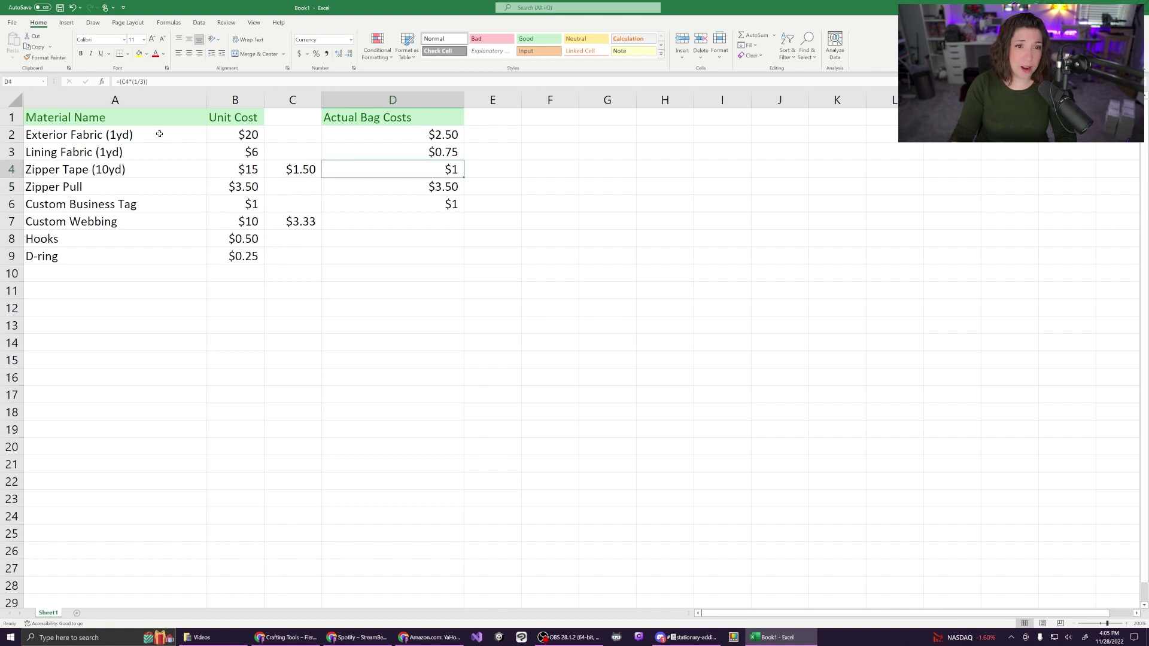
{"action": "type", "text": "=(C4*(1/3))"}
{"action": "left_click", "coordinate": [369, 170]}
{"action": "key", "text": "Delete"}
{"action": "type", "text": "4"}
{"action": "key", "text": "Return"}
{"action": "left_click", "coordinate": [371, 169]}
{"action": "key", "text": "F2"}
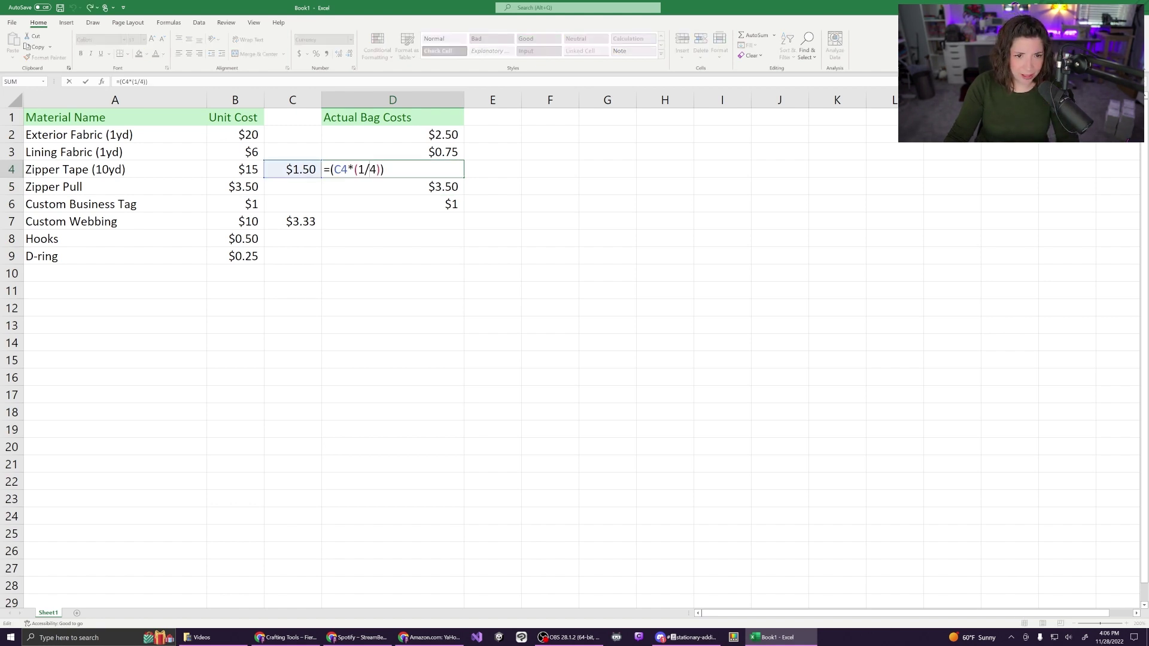
{"action": "key", "text": "Delete"}
{"action": "type", "text": "2"}
{"action": "key", "text": "Return"}
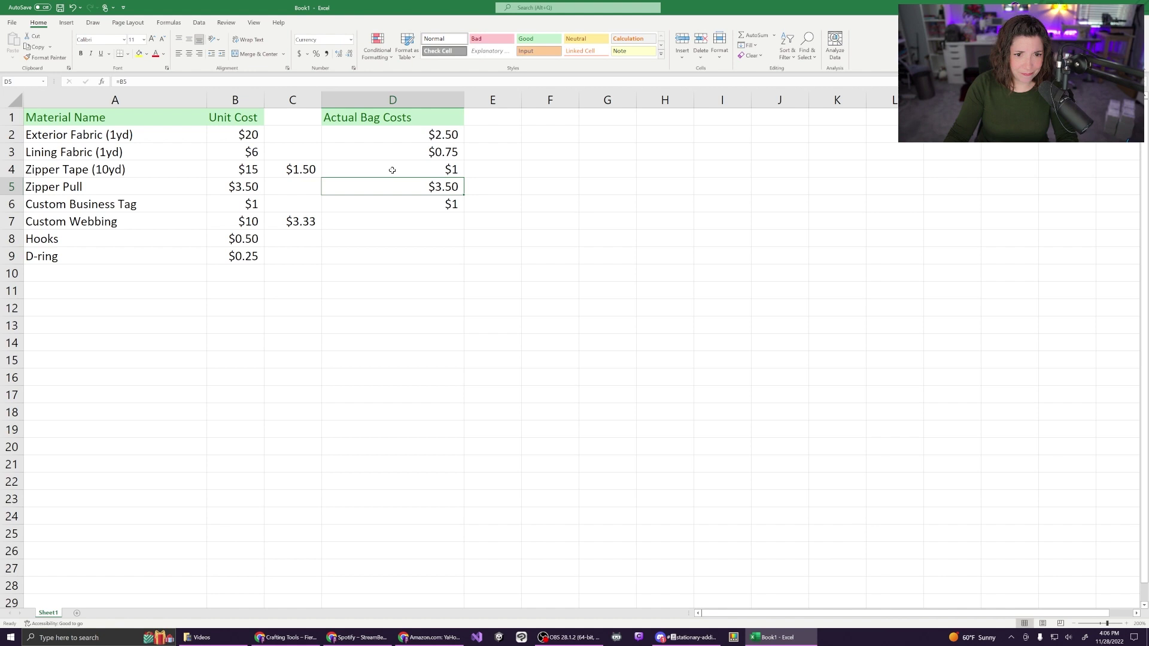
- Calculate the Custom Webbing's actual bag cost in D7 with the formula =(C7*(1/4))
{"action": "left_click", "coordinate": [383, 224]}
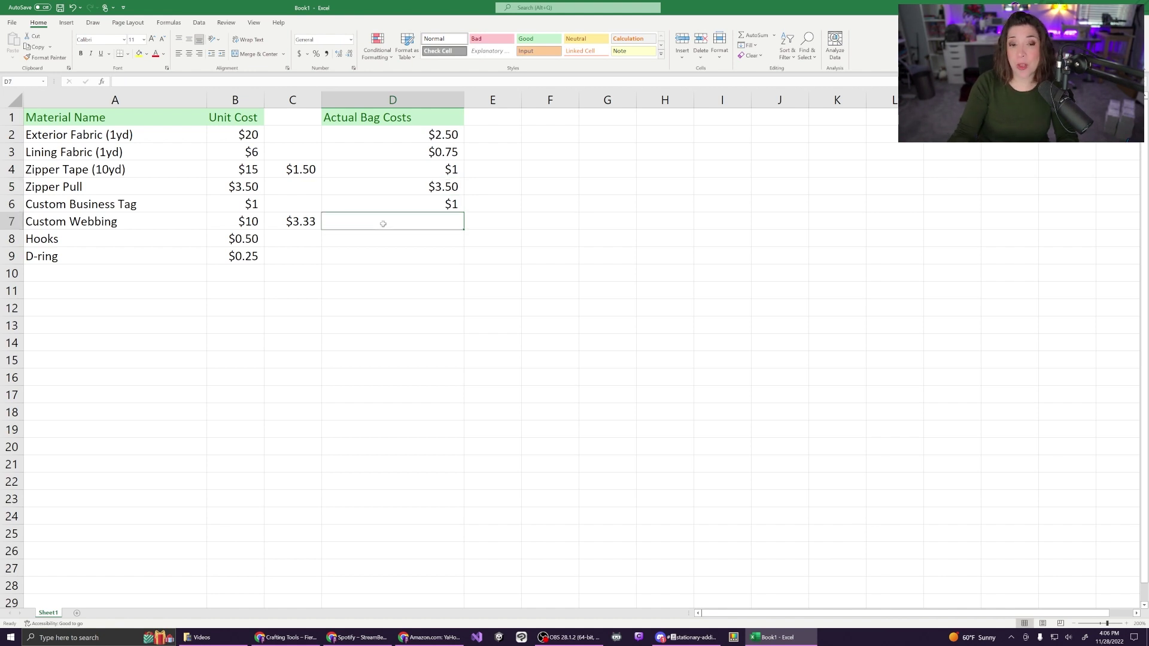
{"action": "type", "text": "="}
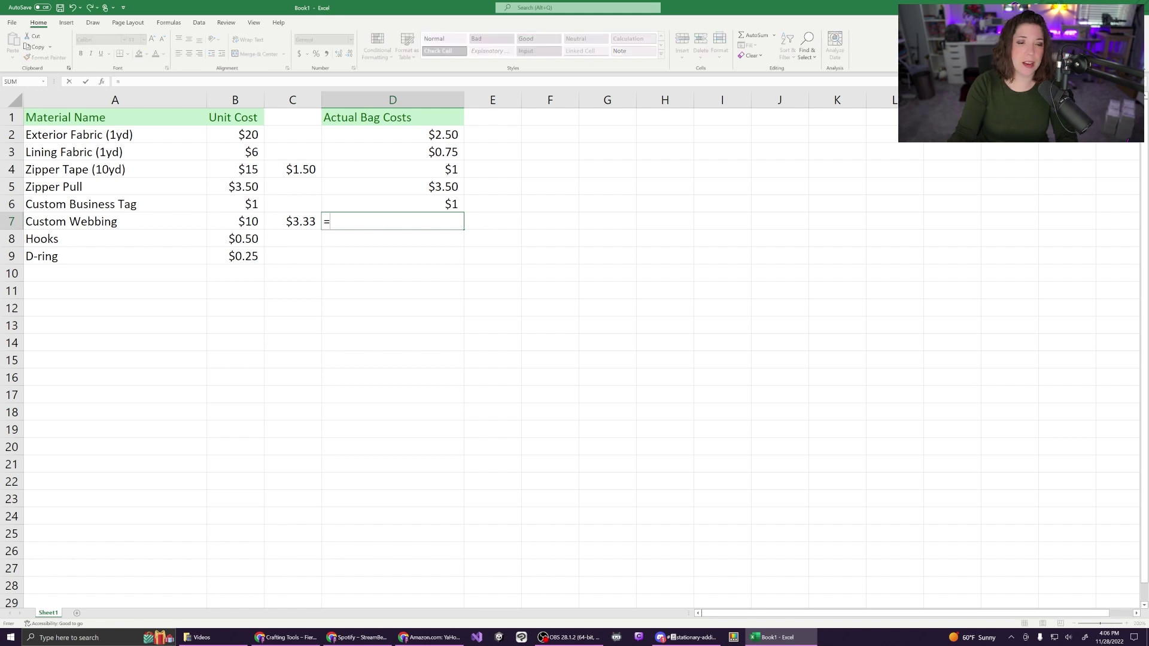
{"action": "type", "text": "(C7*7:7("}
{"action": "scroll", "coordinate": [383, 224], "scroll_direction": "right", "scroll_amount": 1}
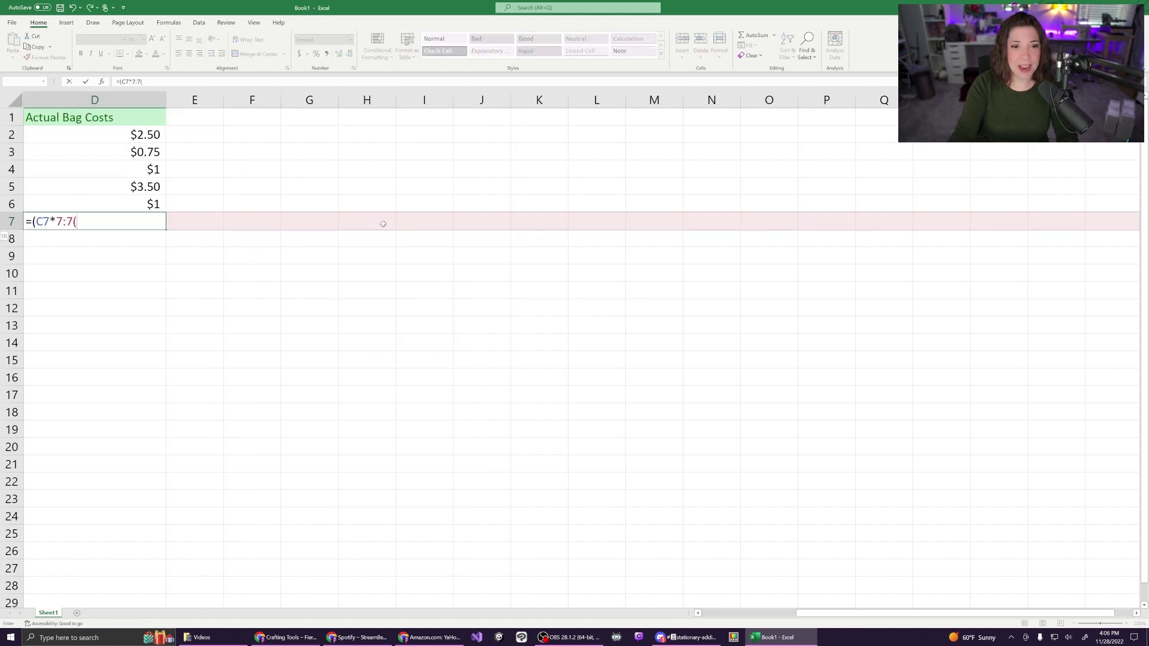
{"action": "key", "text": "shift+Left"}
{"action": "key", "text": "shift+Left"}
{"action": "key", "text": "shift+Left"}
{"action": "key", "text": "shift+Left"}
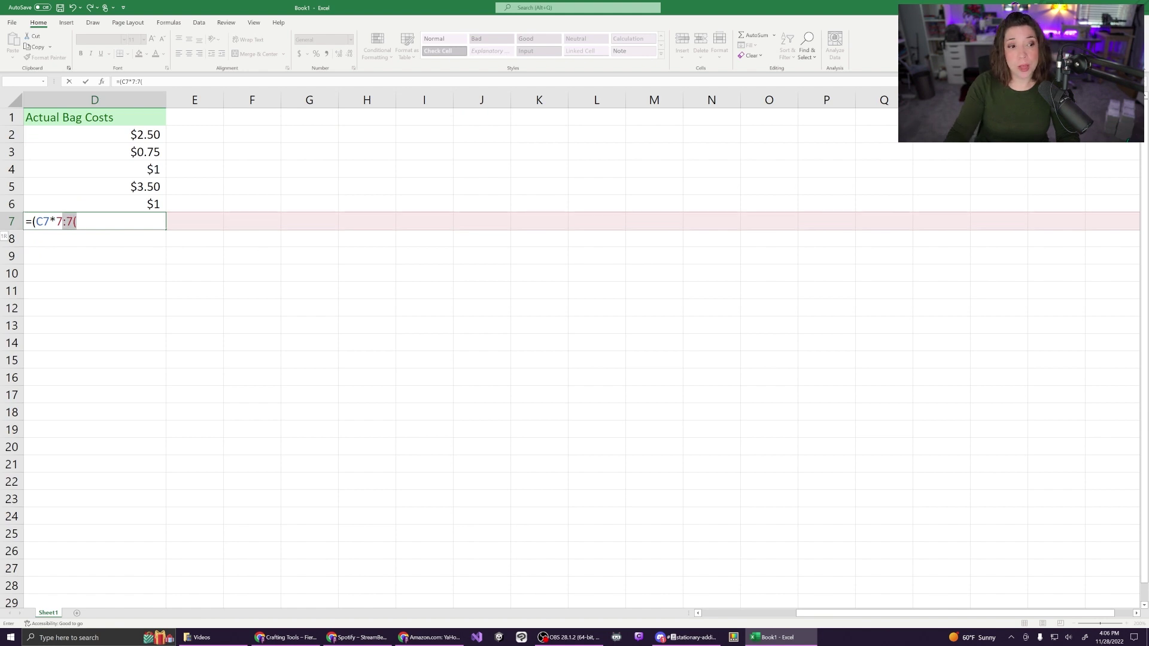
{"action": "type", "text": "(1/4"}
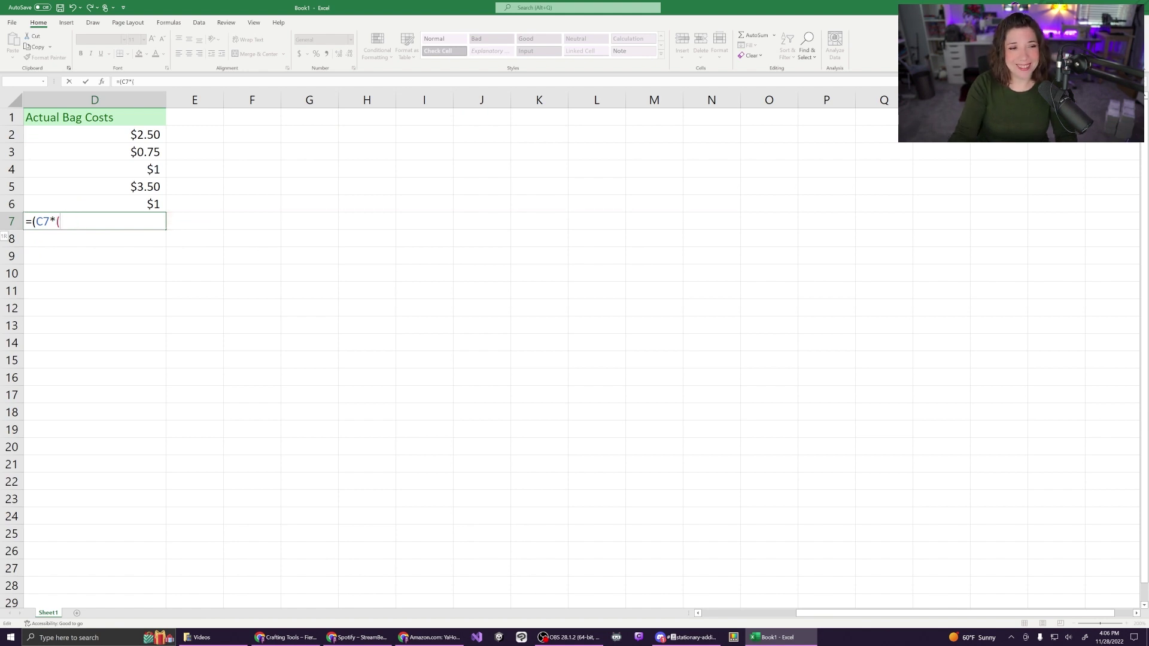
{"action": "type", "text": "))"}
{"action": "key", "text": "Return"}
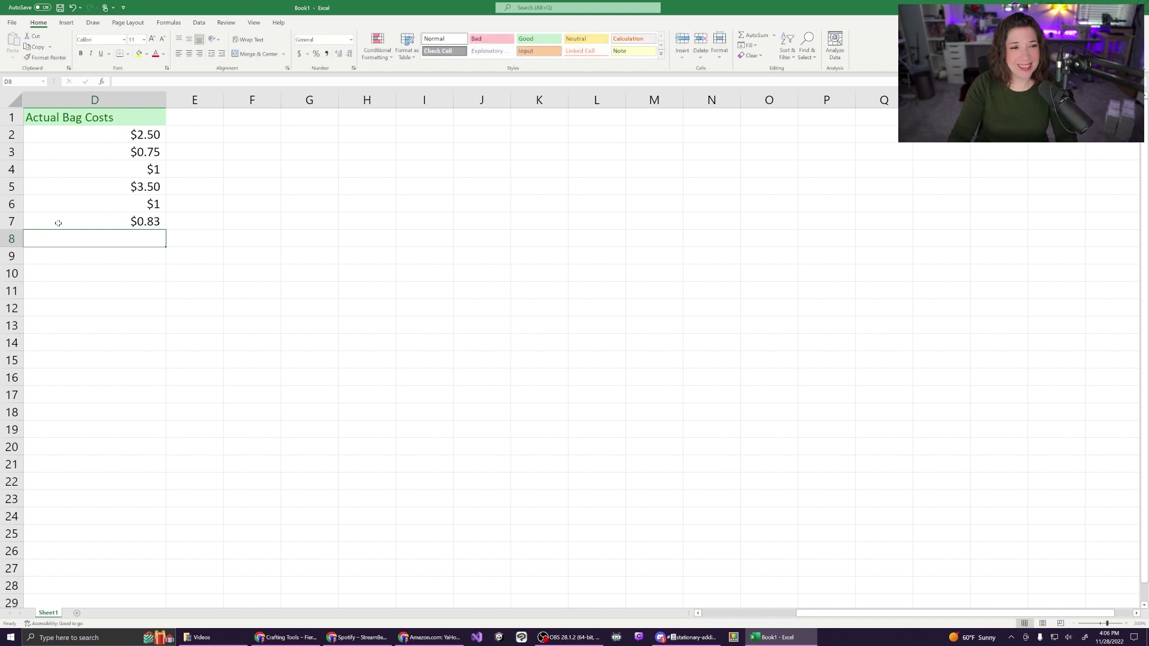
- Carry the unit costs of the Hooks and D-ring into D8 and D9 with =B8 and =B9
{"action": "key", "text": "Home"}
{"action": "left_click", "coordinate": [387, 168]}
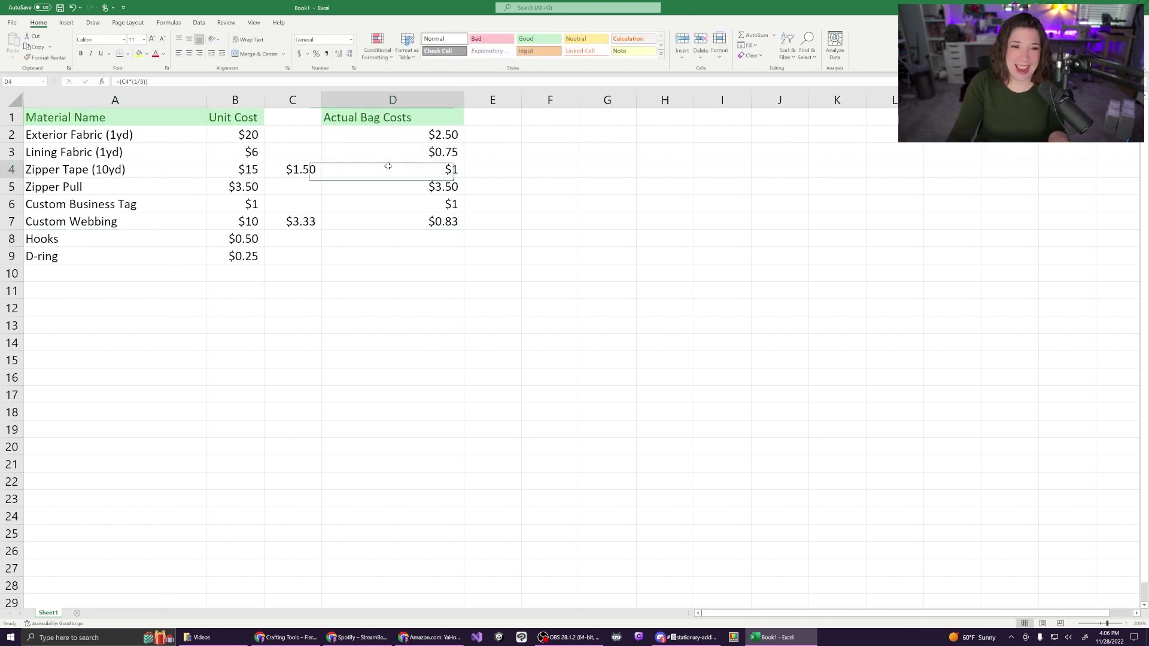
{"action": "left_click", "coordinate": [371, 240]}
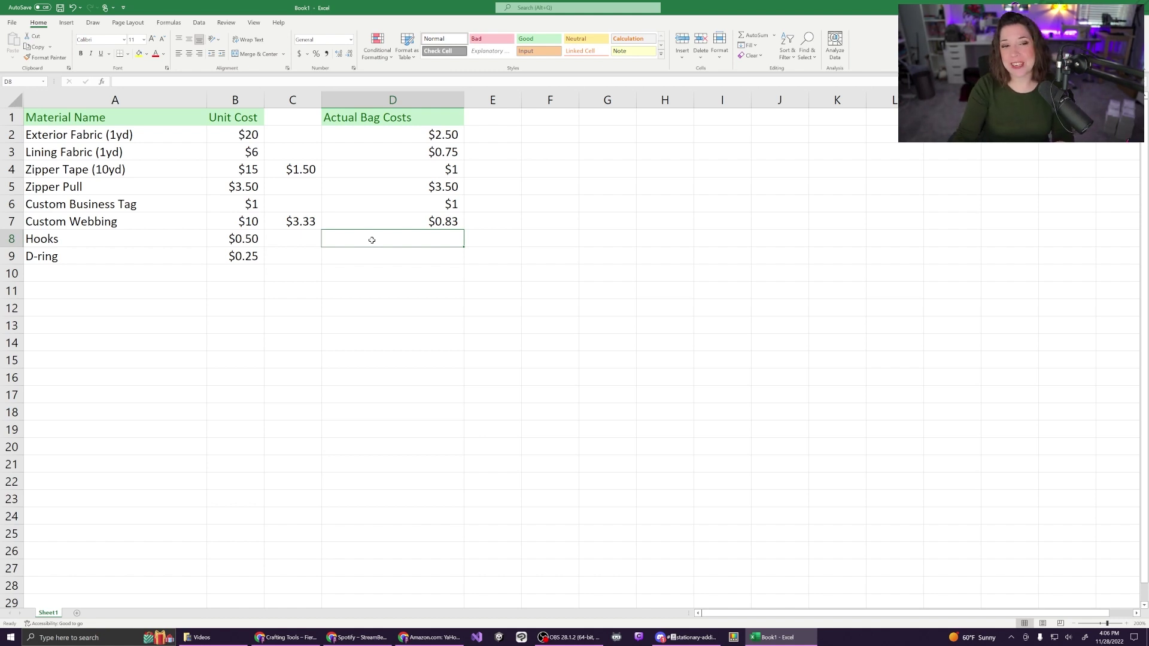
{"action": "type", "text": "="}
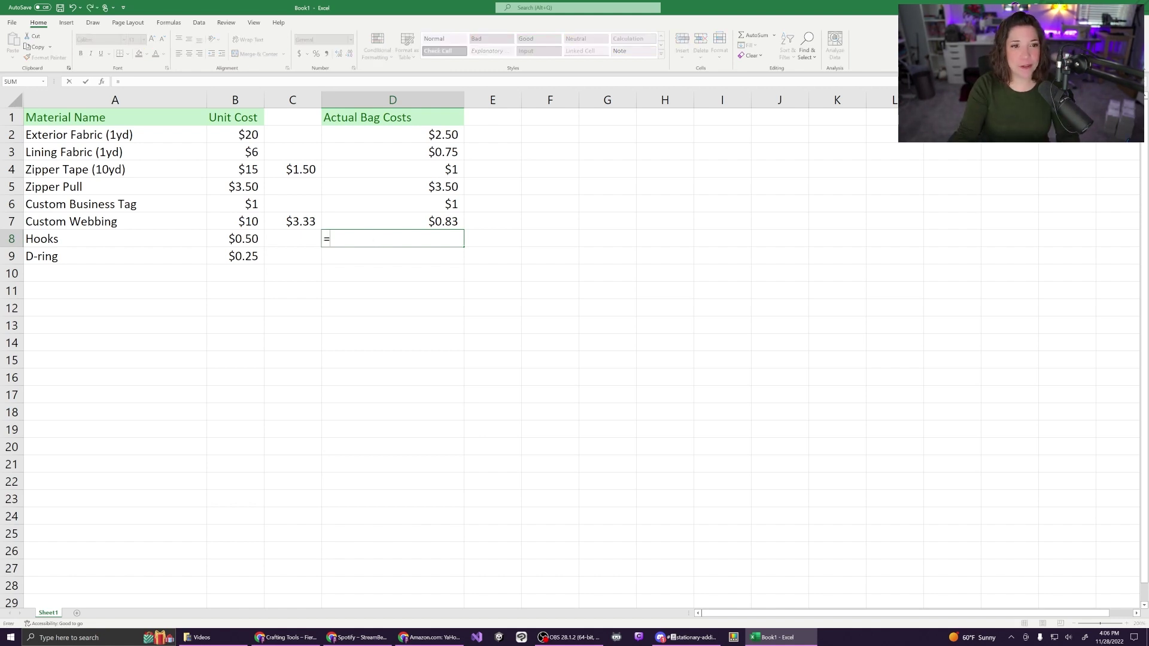
{"action": "type", "text": "B8"}
{"action": "key", "text": "Return"}
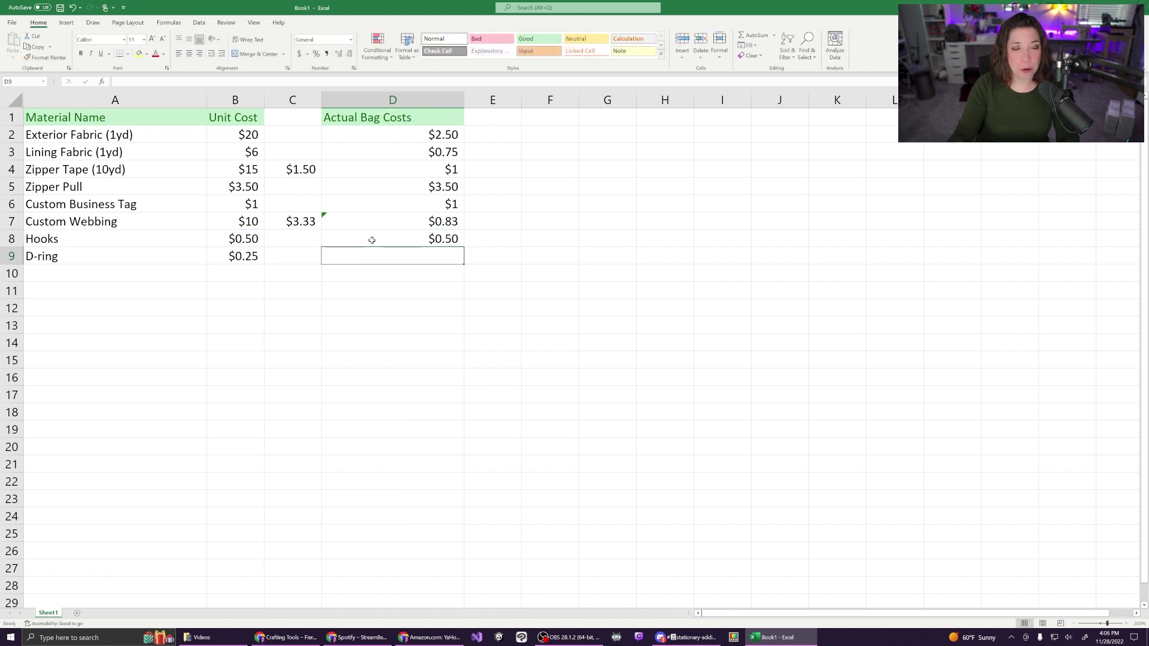
{"action": "type", "text": "=B9"}
{"action": "key", "text": "Return"}
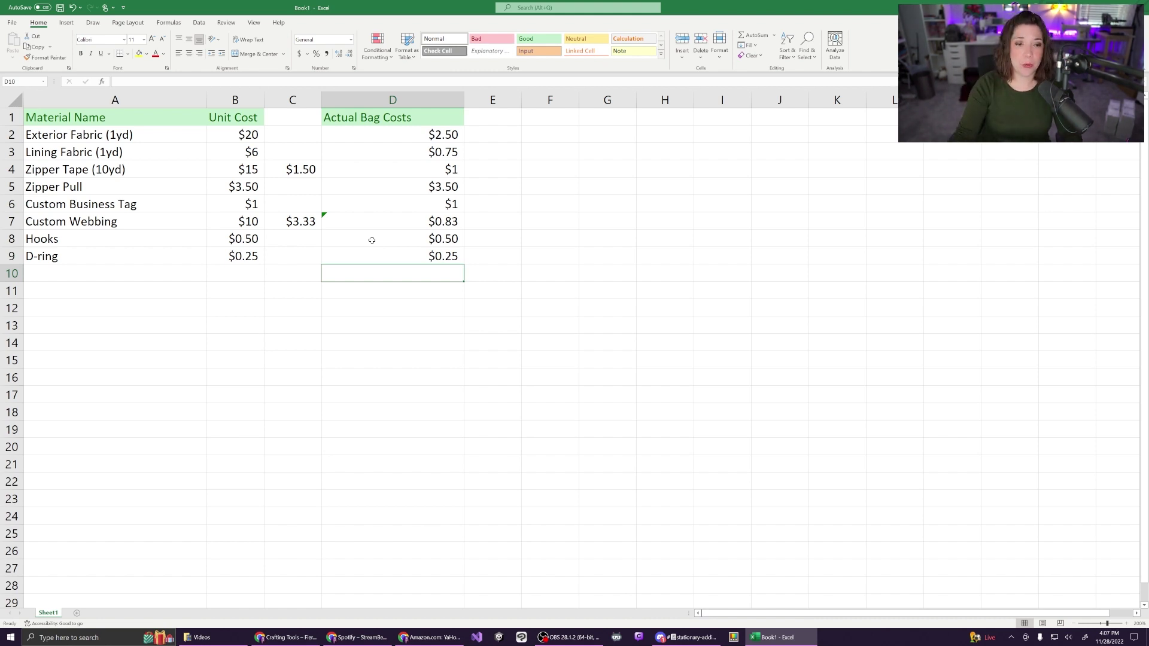
- Total the actual bag costs in D10 with =SUM(D2:D9) and apply the Bad cell style to that cell
{"action": "type", "text": "=SUM("}
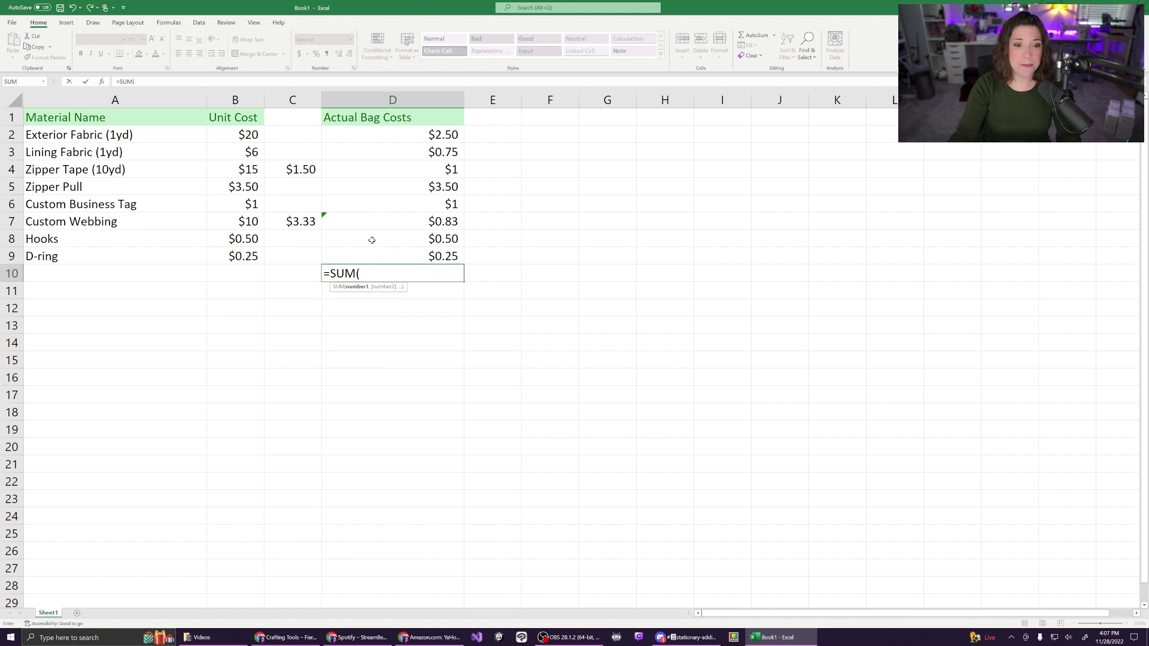
{"action": "type", "text": "D2"}
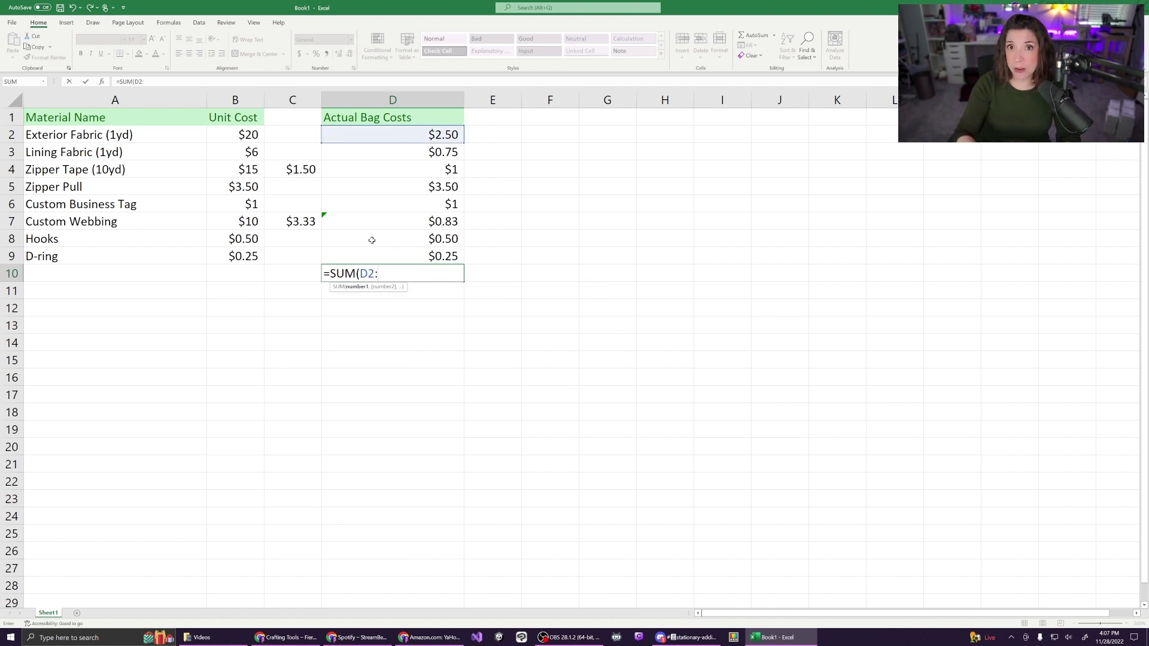
{"action": "type", "text": ":D9"}
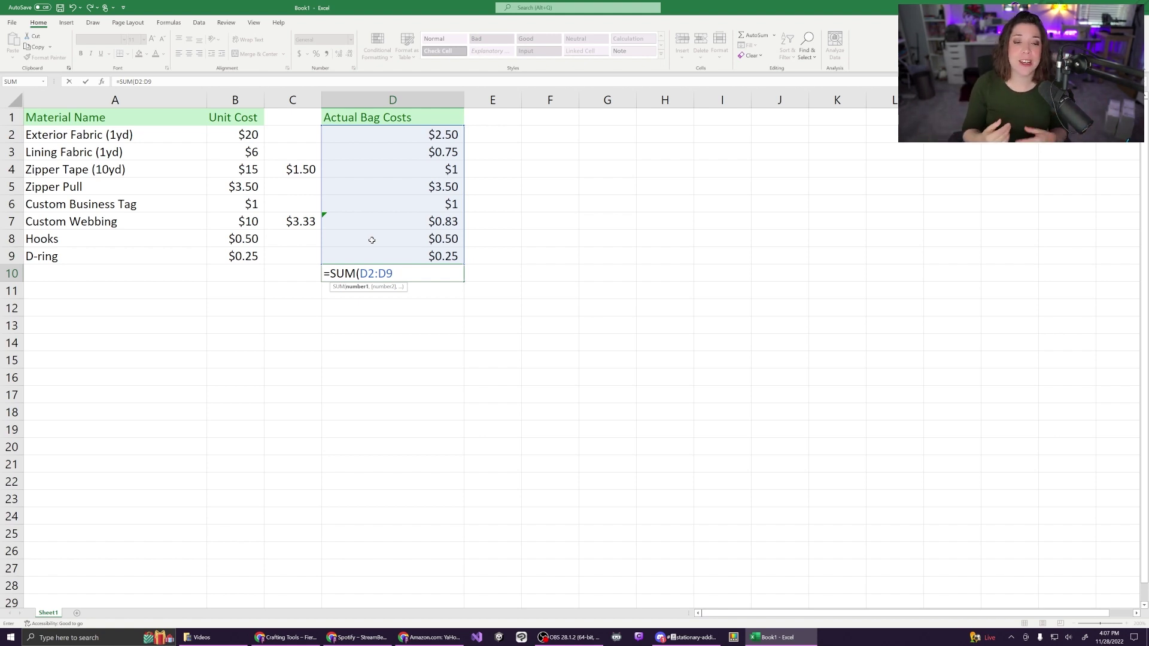
{"action": "type", "text": ")"}
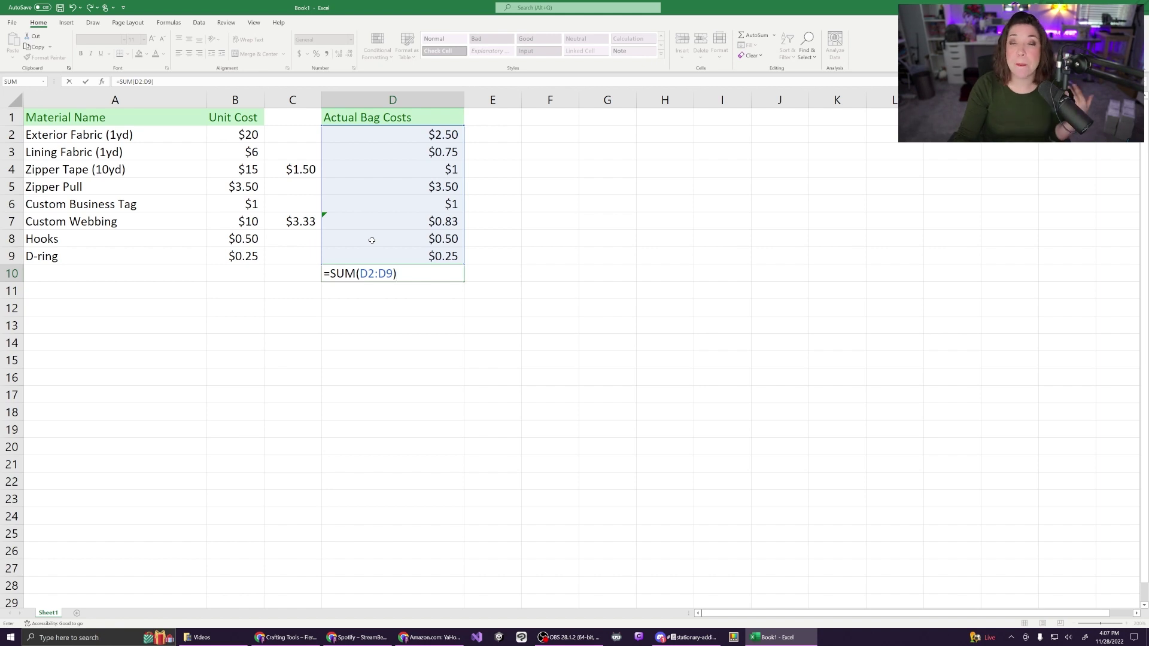
{"action": "key", "text": "Return"}
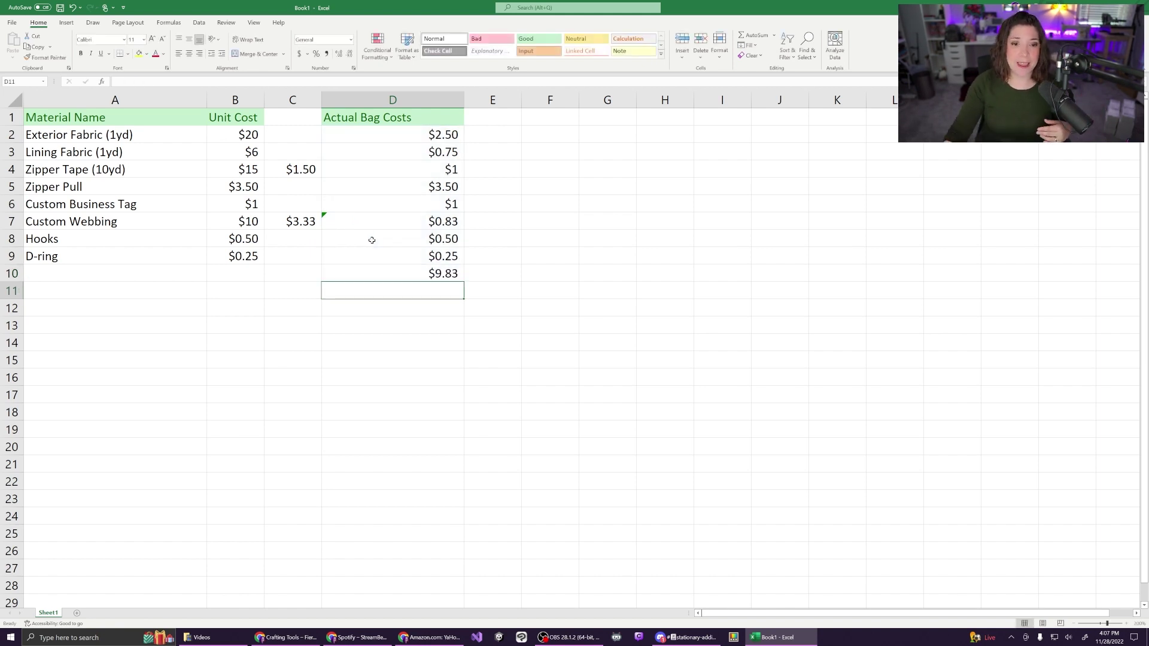
{"action": "left_click", "coordinate": [381, 275]}
{"action": "left_click", "coordinate": [491, 38]}
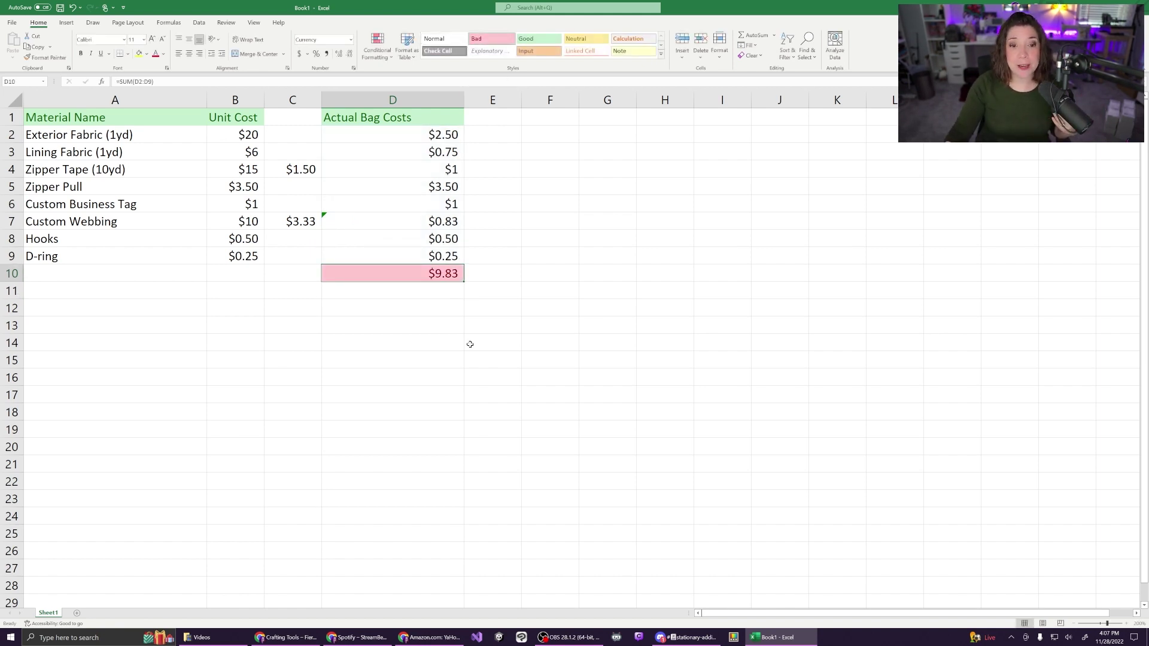